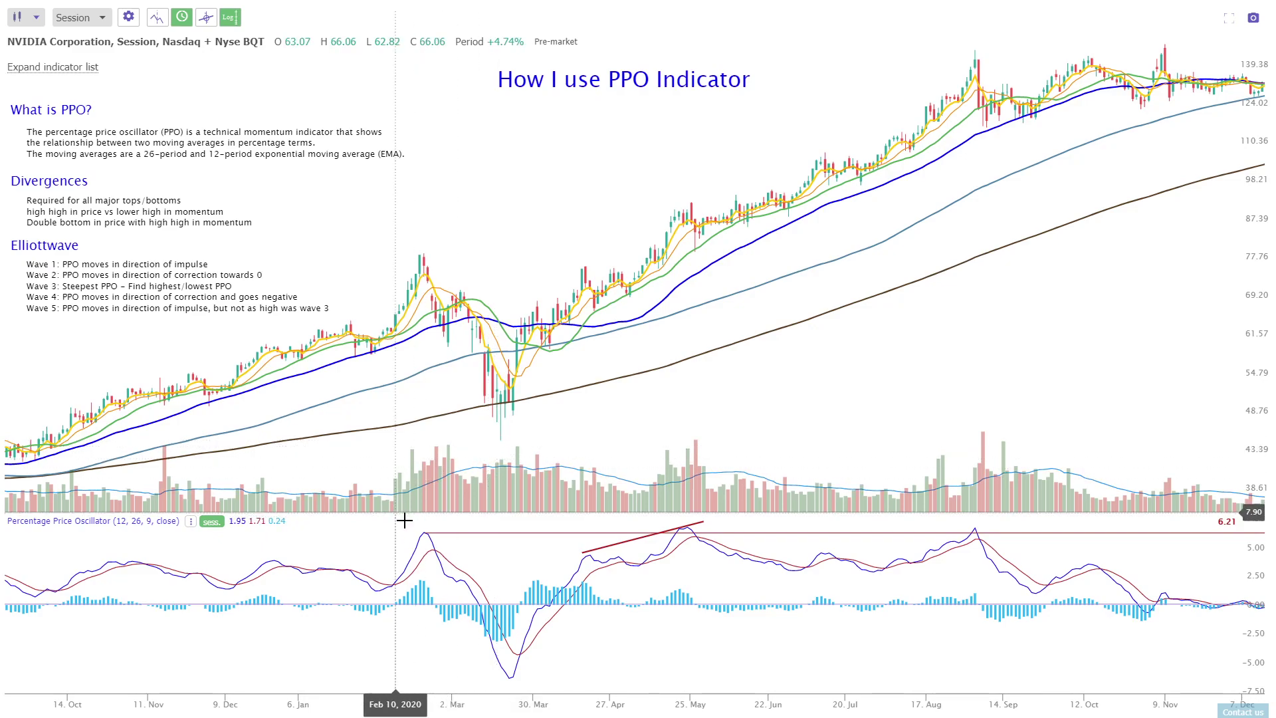
Examine the Percentage Price Oscillator peaks, zero line and divergence lines against price on the NVIDIA session chart
scroll(420, 532, down, 2)
scroll(420, 532, down, 4)
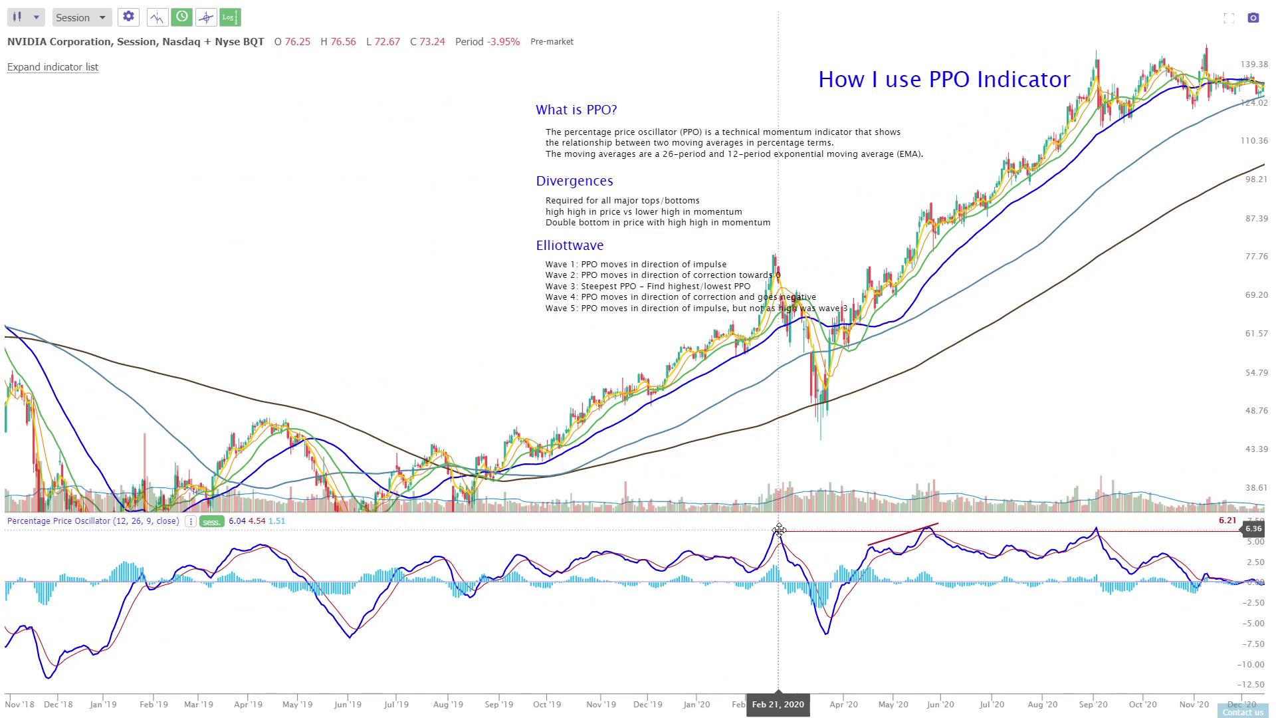
scroll(777, 525, up, 3)
scroll(594, 525, up, 2)
scroll(595, 526, up, 2)
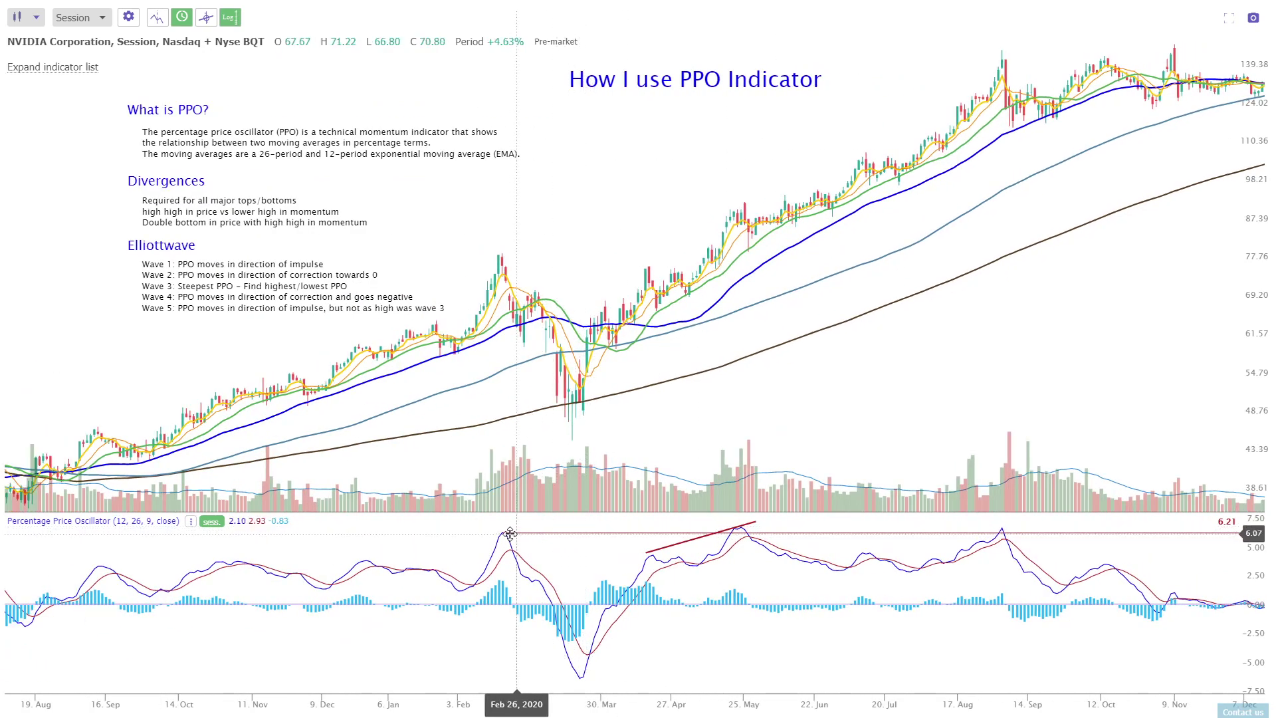
scroll(571, 465, up, 2)
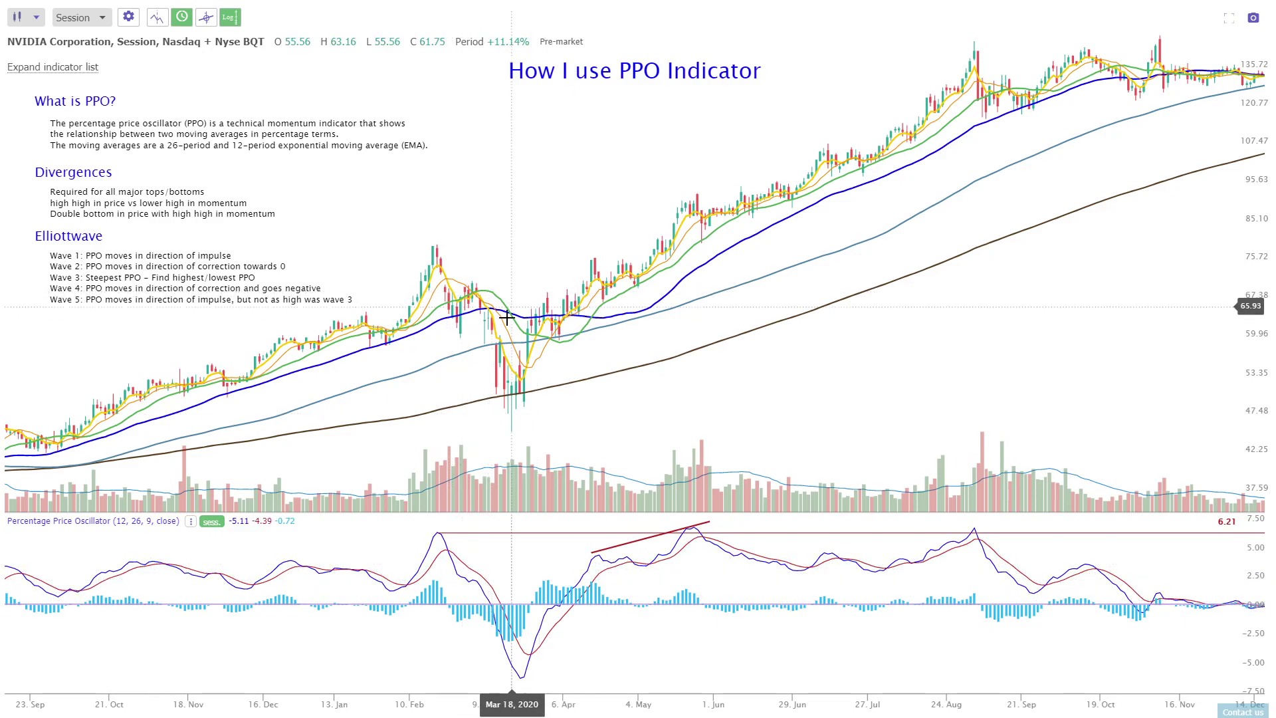
scroll(466, 606, up, 2)
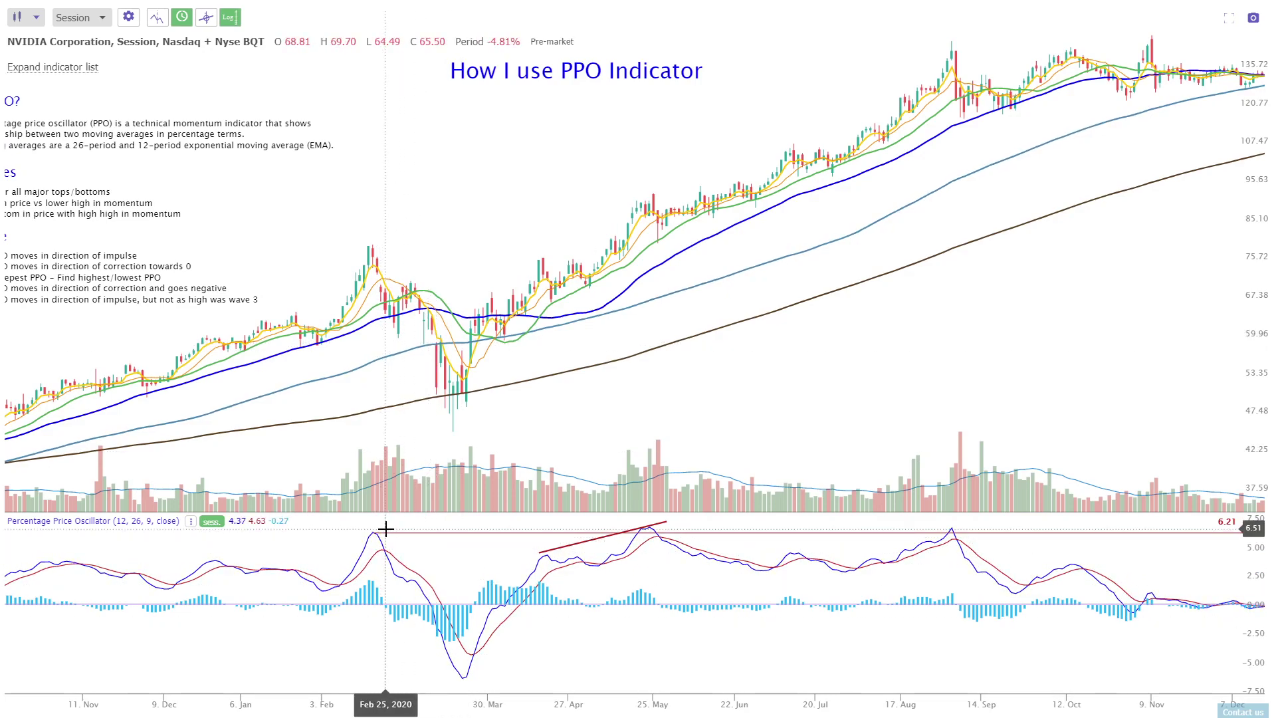
drag(356, 176, 431, 169)
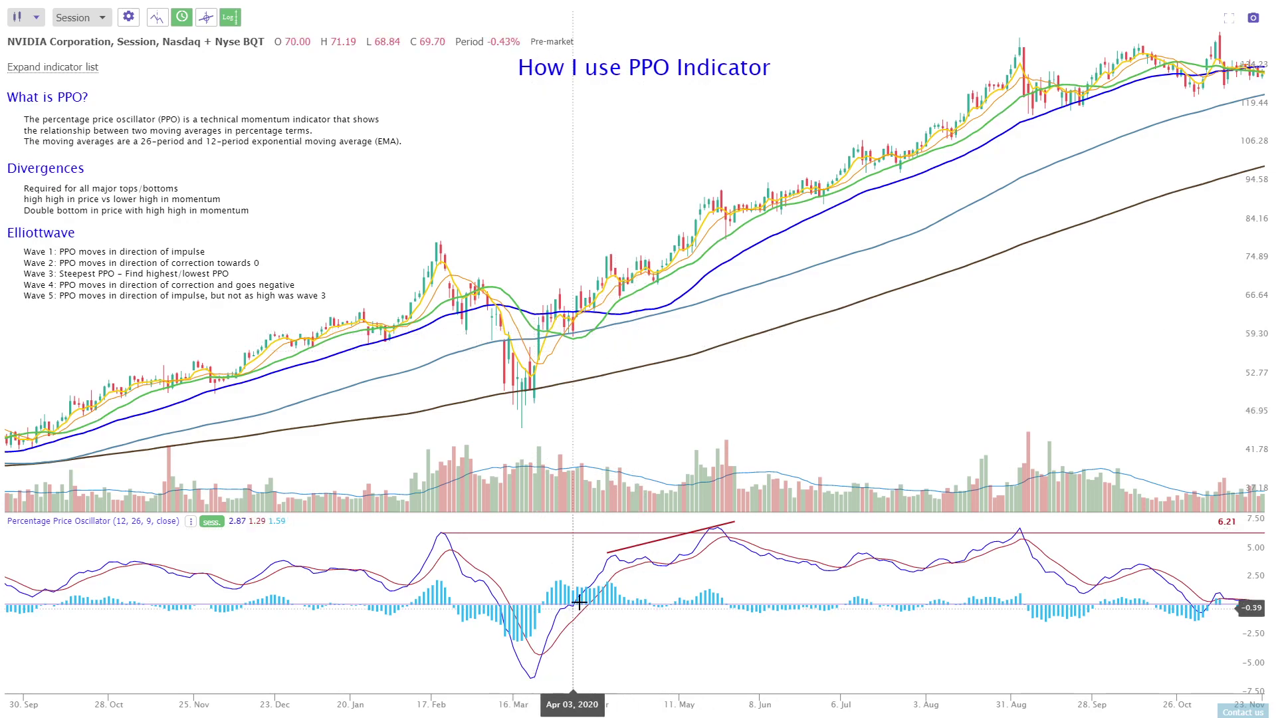
drag(645, 351, 654, 351)
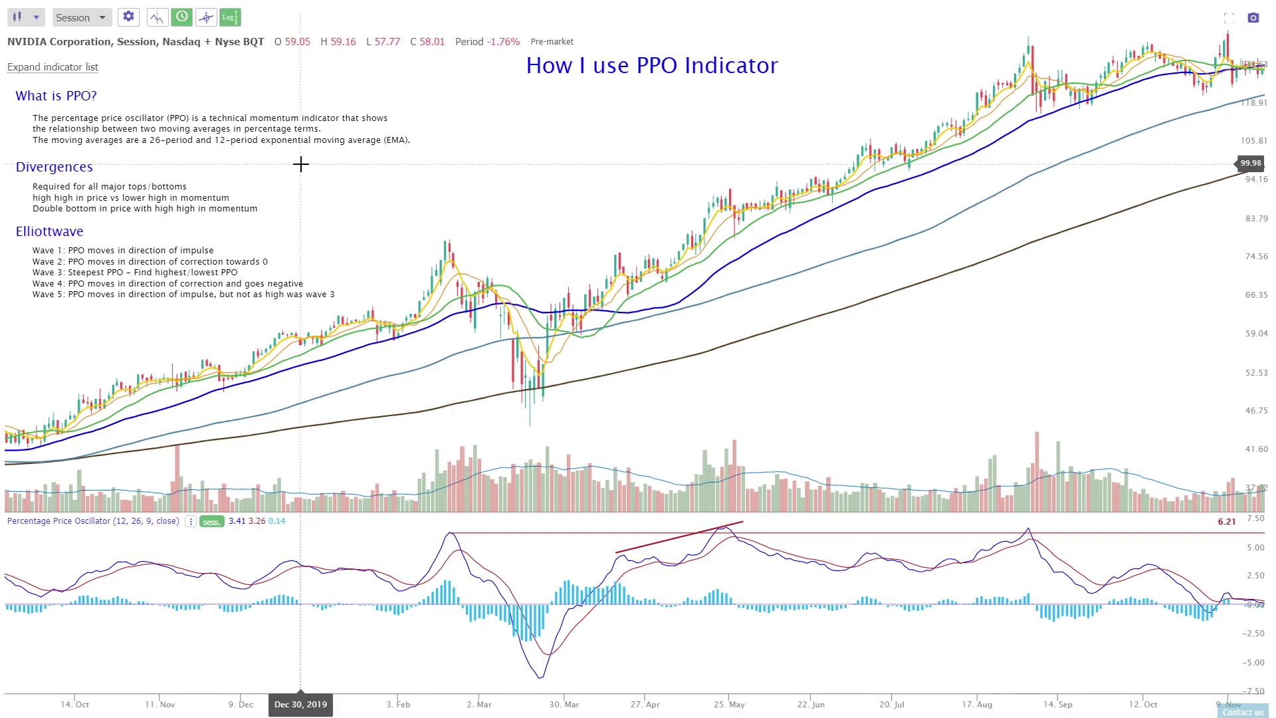
Leave the full-screen chart and try to look up the symbol $BTCUSD
click(1229, 25)
click(36, 18)
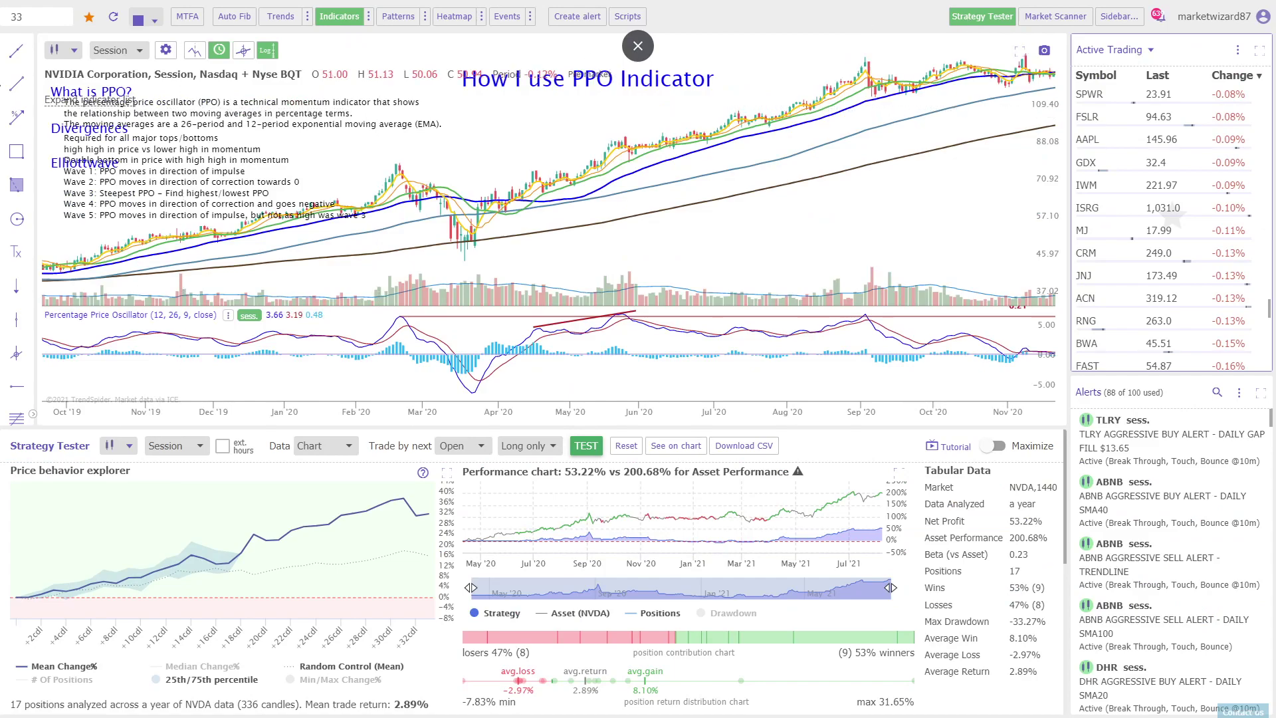
text($BTCUSD)
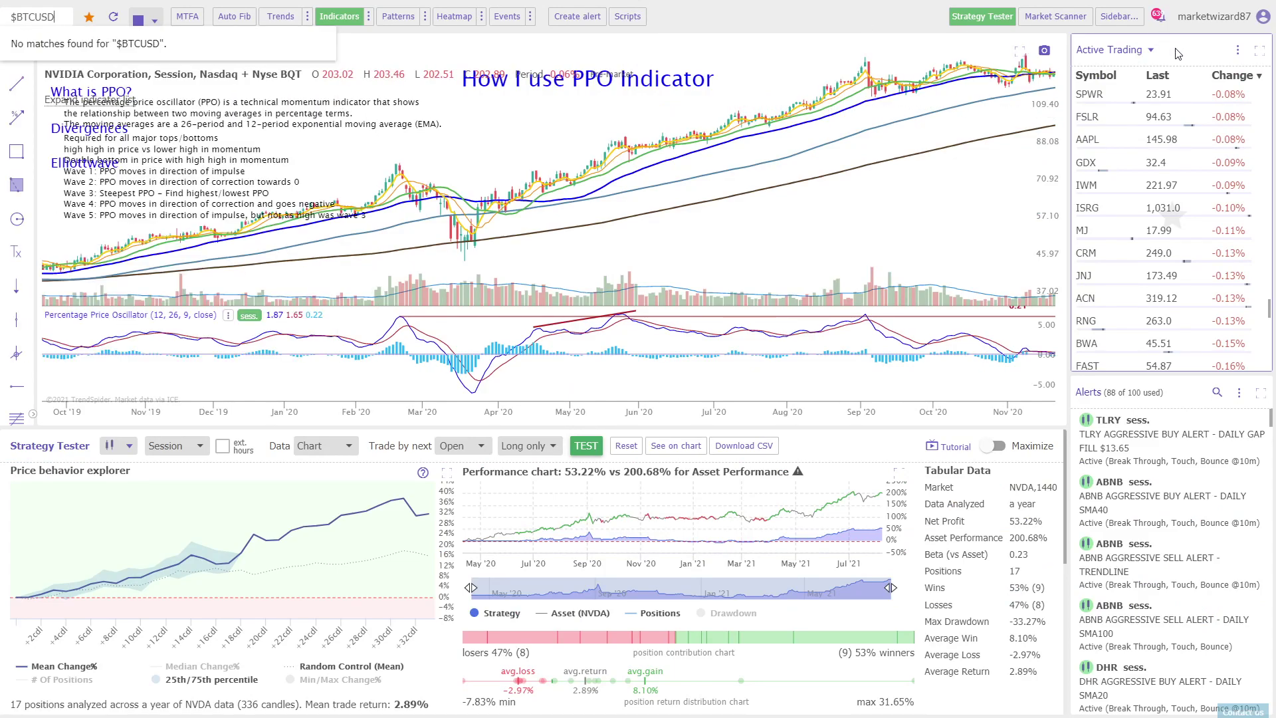
Sort the Active Trading watchlist by symbol and load the ^BTCUSD chart from it
click(1085, 86)
scroll(1258, 232, up, 5)
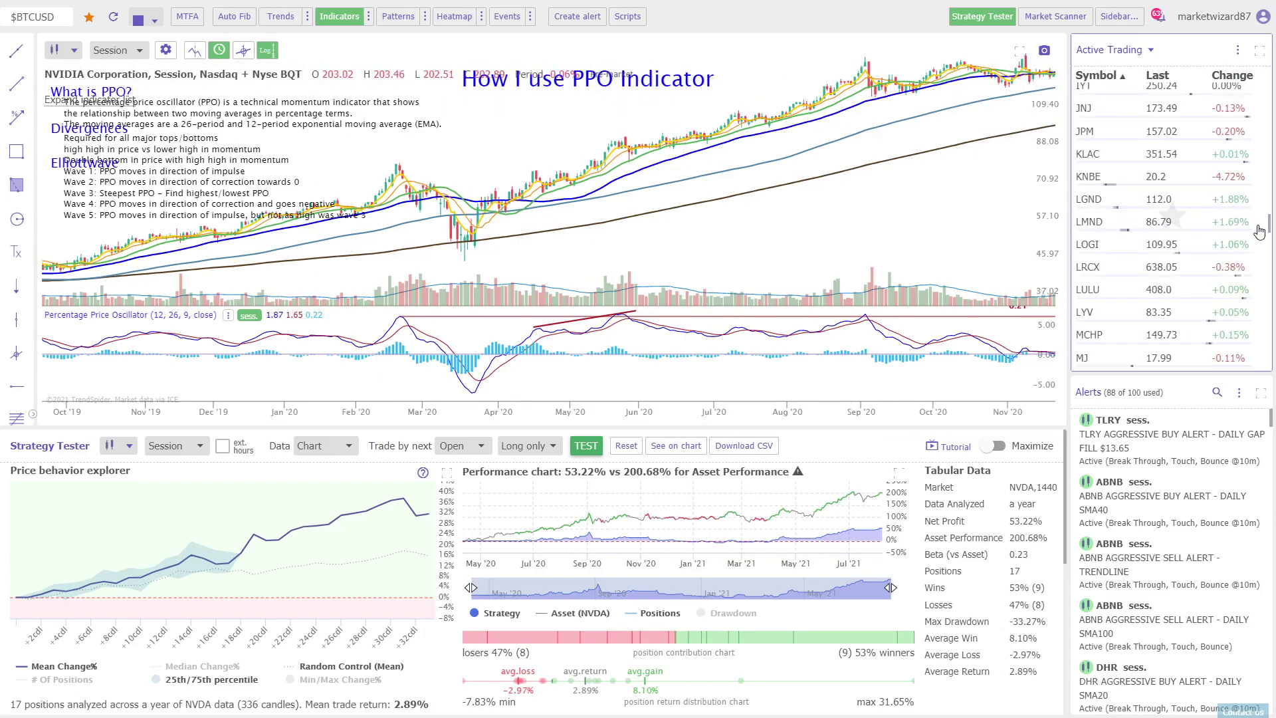
drag(1269, 226, 1271, 54)
click(1113, 118)
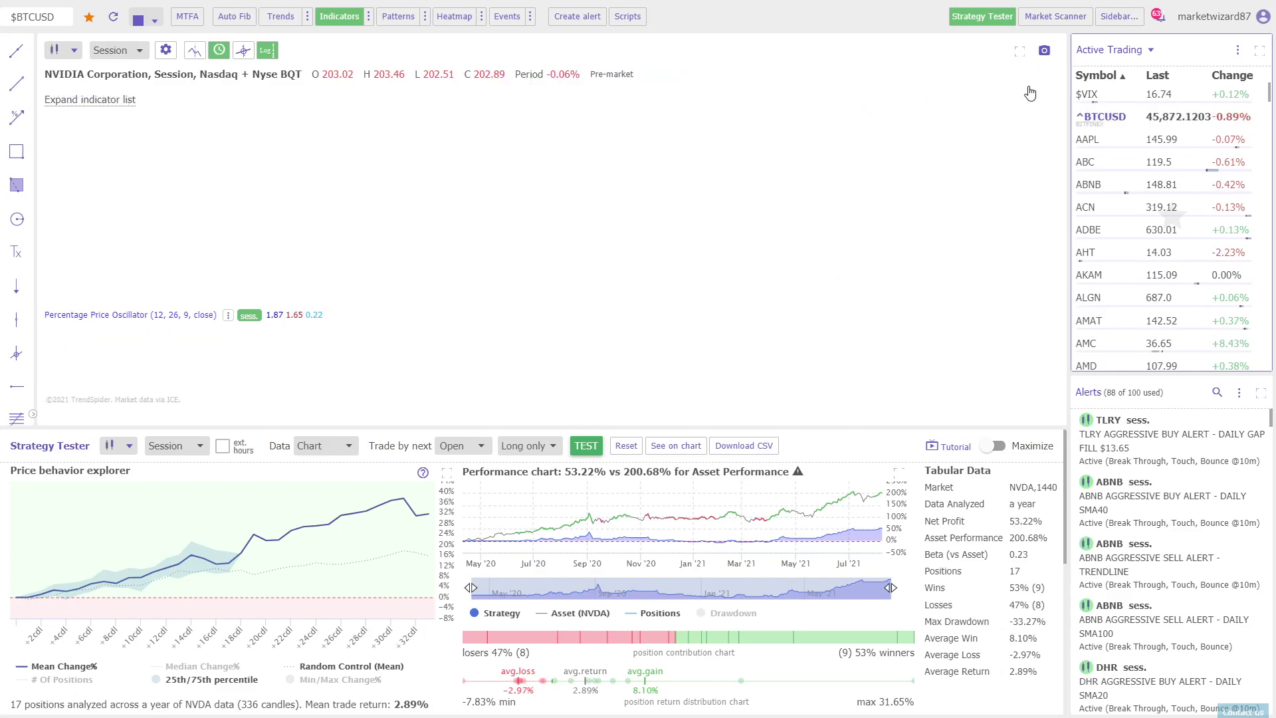
Close the Strategy Tester and show the Bitcoin chart full screen with the most recent candles
click(982, 16)
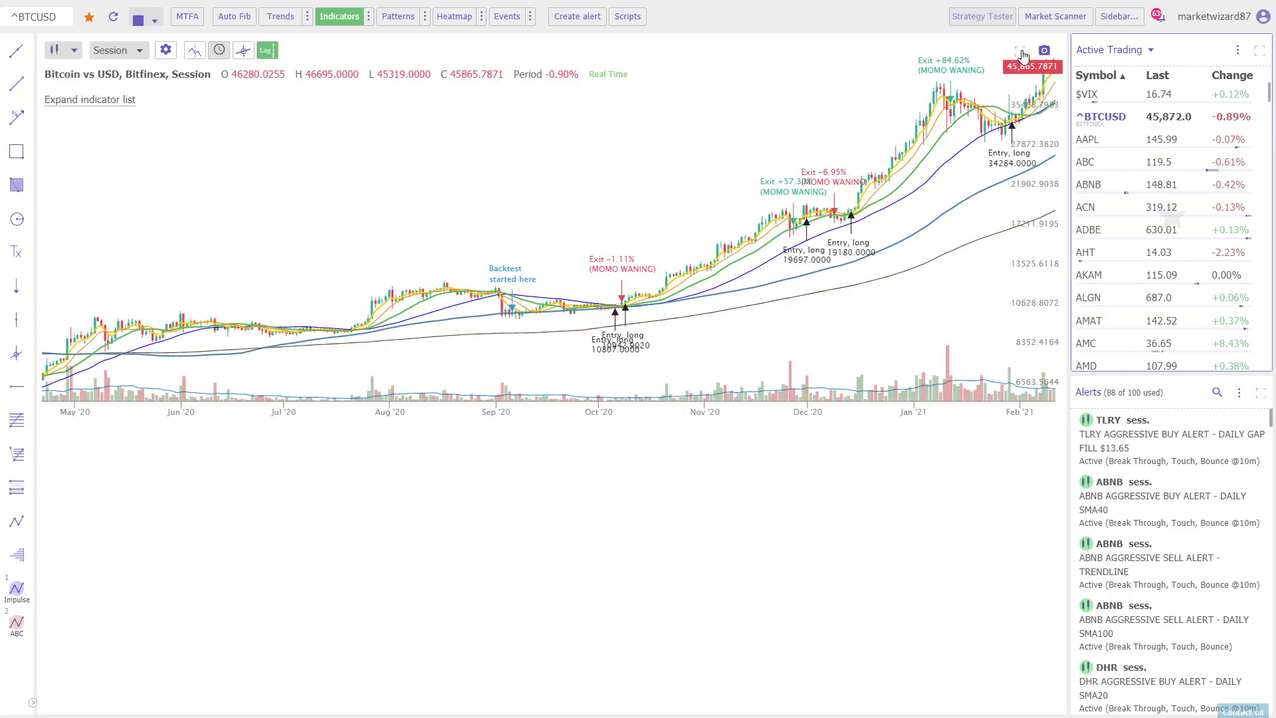
click(1020, 52)
drag(617, 110, 60, 119)
scroll(733, 263, right, 5)
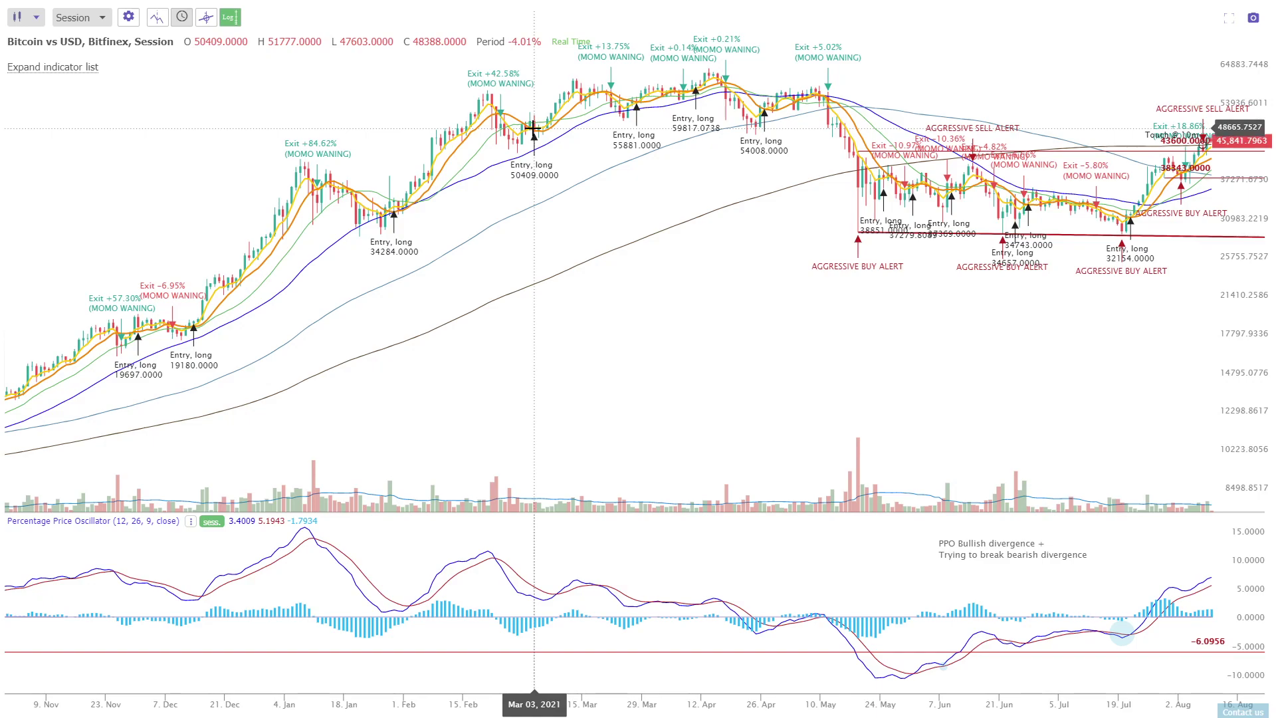
Clear the backtest entry and exit markers and all arrow annotations from the Bitcoin chart
drag(1120, 436, 776, 390)
right_click(868, 241)
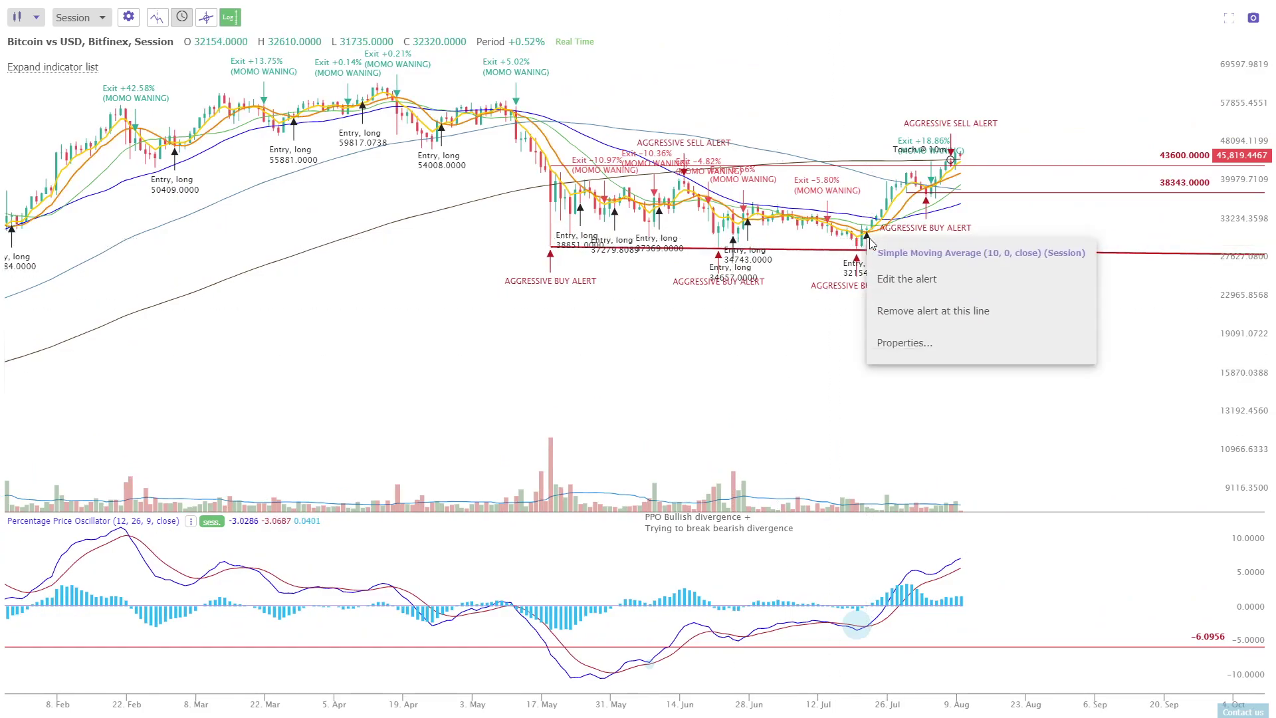
click(764, 193)
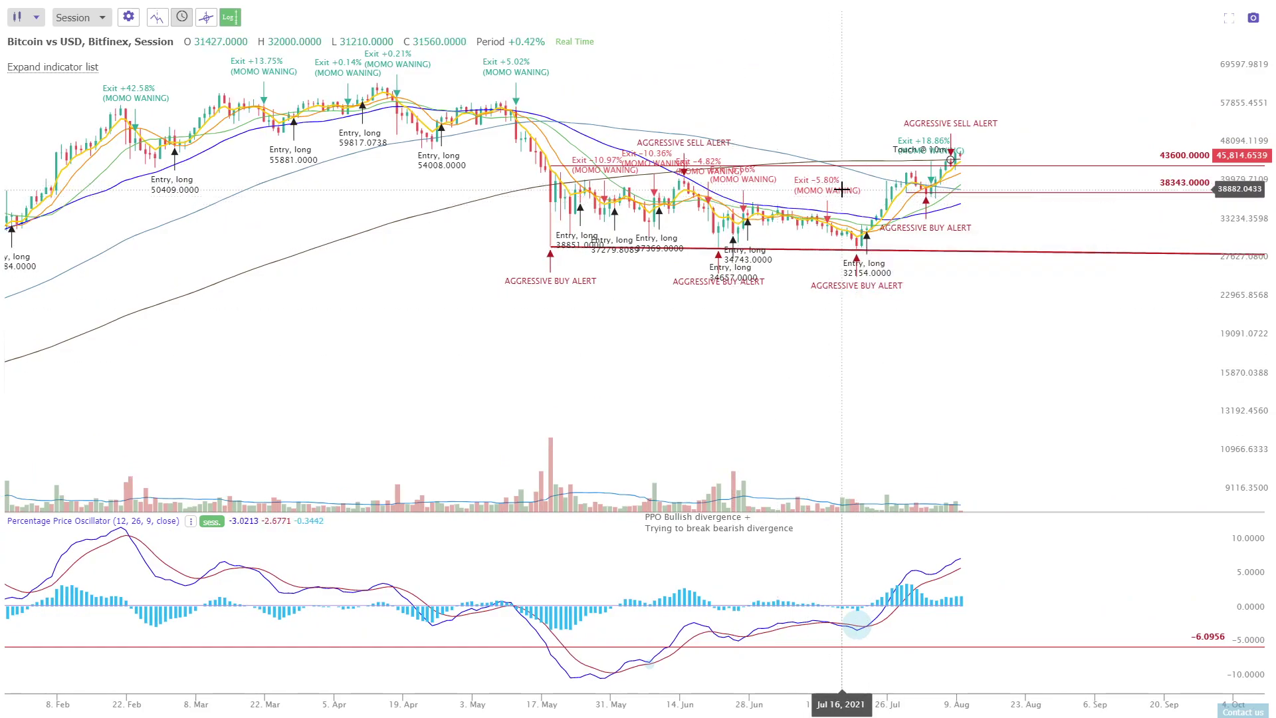
right_click(826, 190)
click(884, 274)
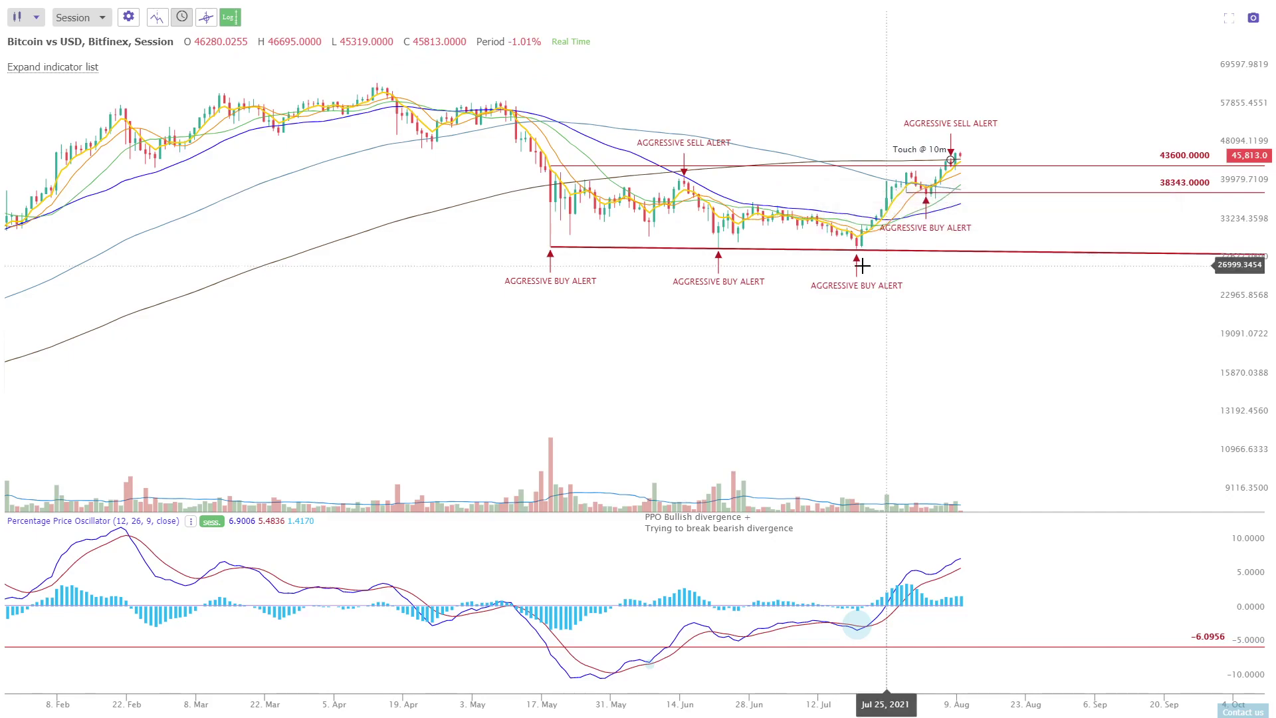
right_click(719, 260)
click(751, 351)
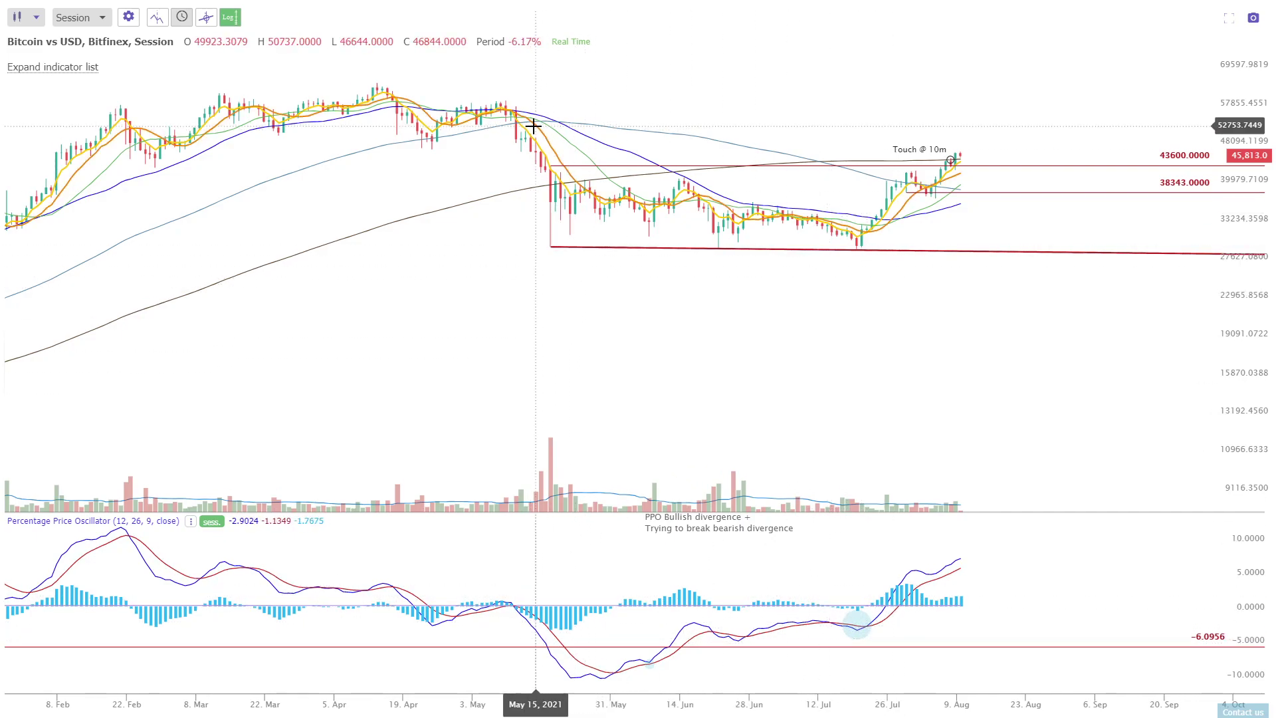
Leave the full-screen Bitcoin chart, load the symbol SPY and show its chart full screen
scroll(518, 127, down, 2)
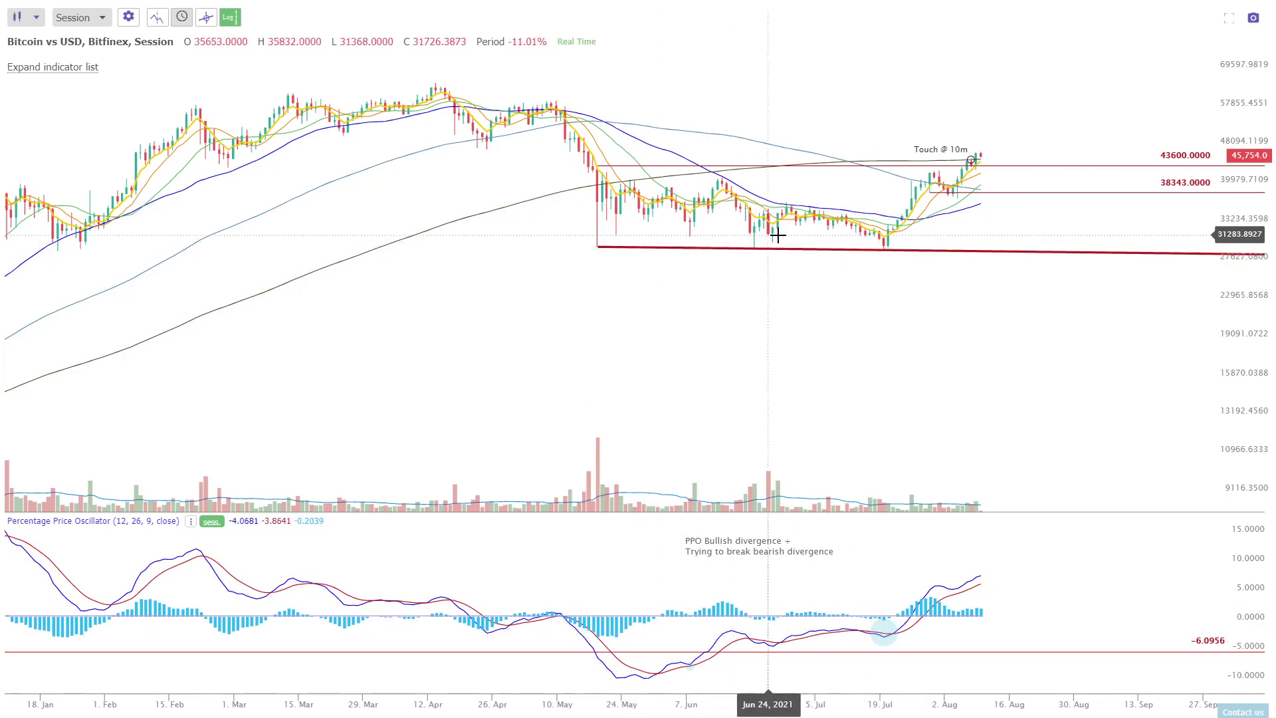
click(1231, 21)
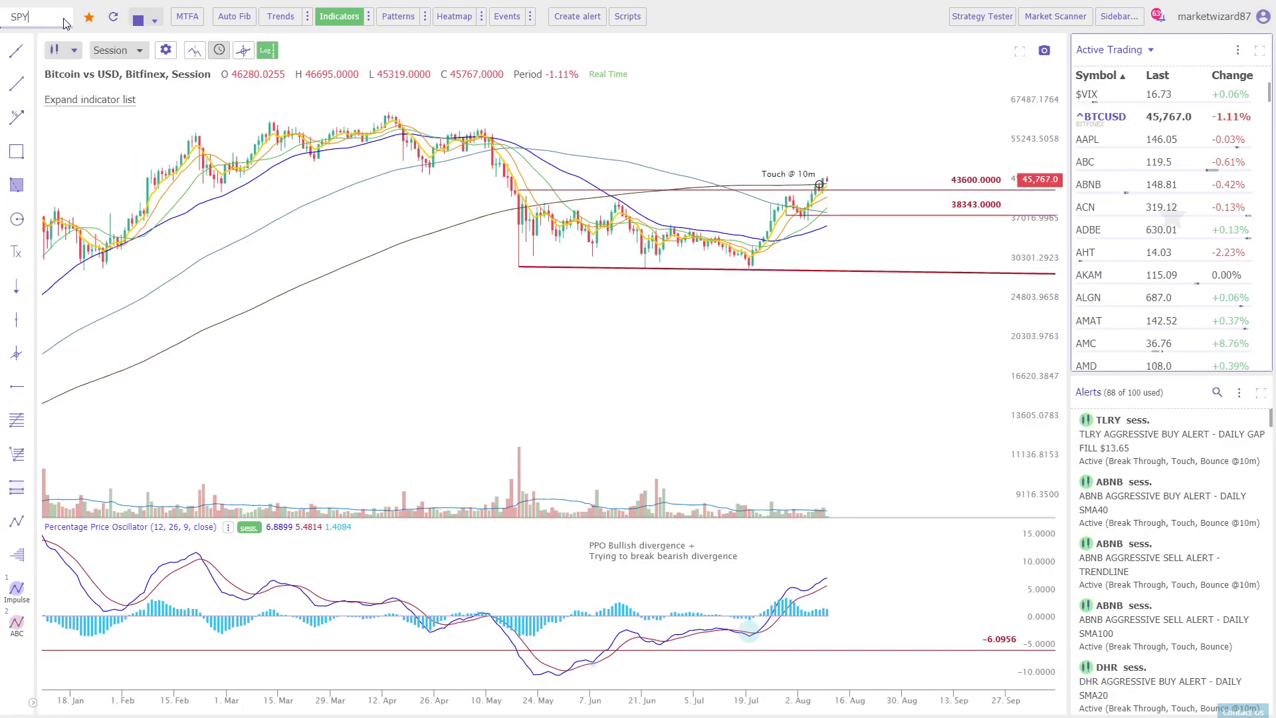
key(Return)
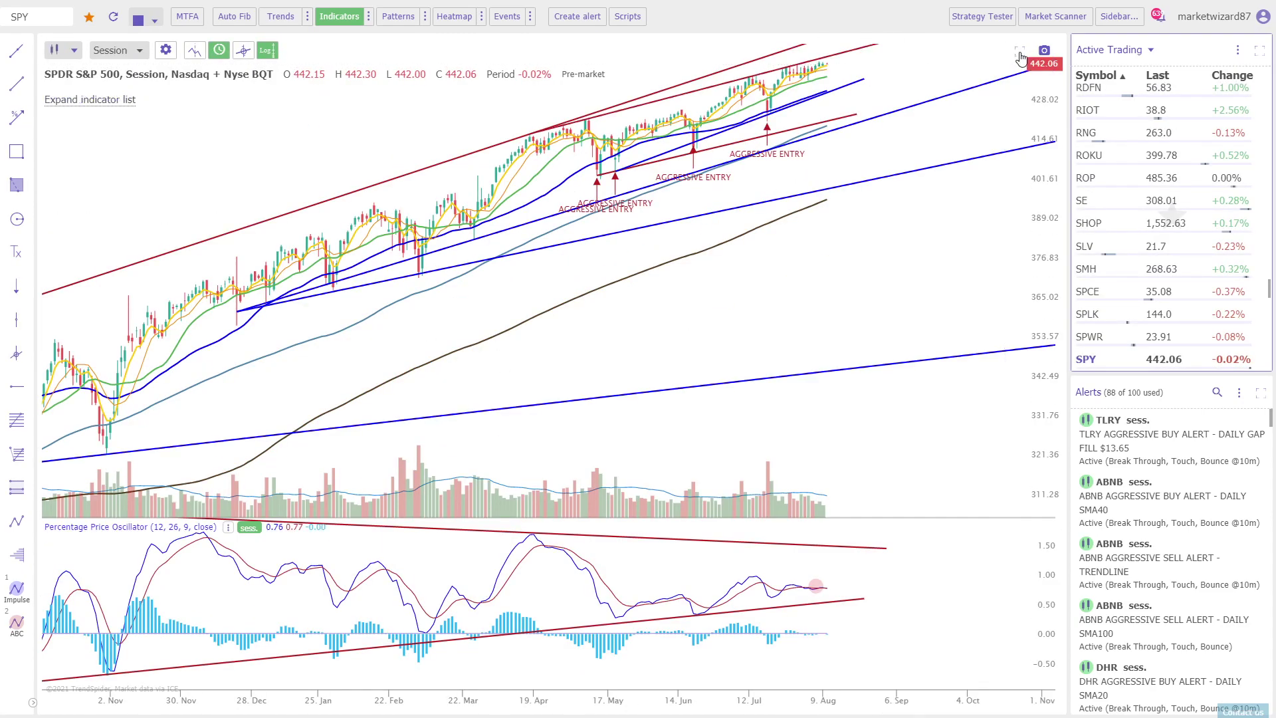
click(1020, 53)
Remove all "Arrow" annotations marking the aggressive entries from the SPY chart
scroll(1145, 262, down, 6)
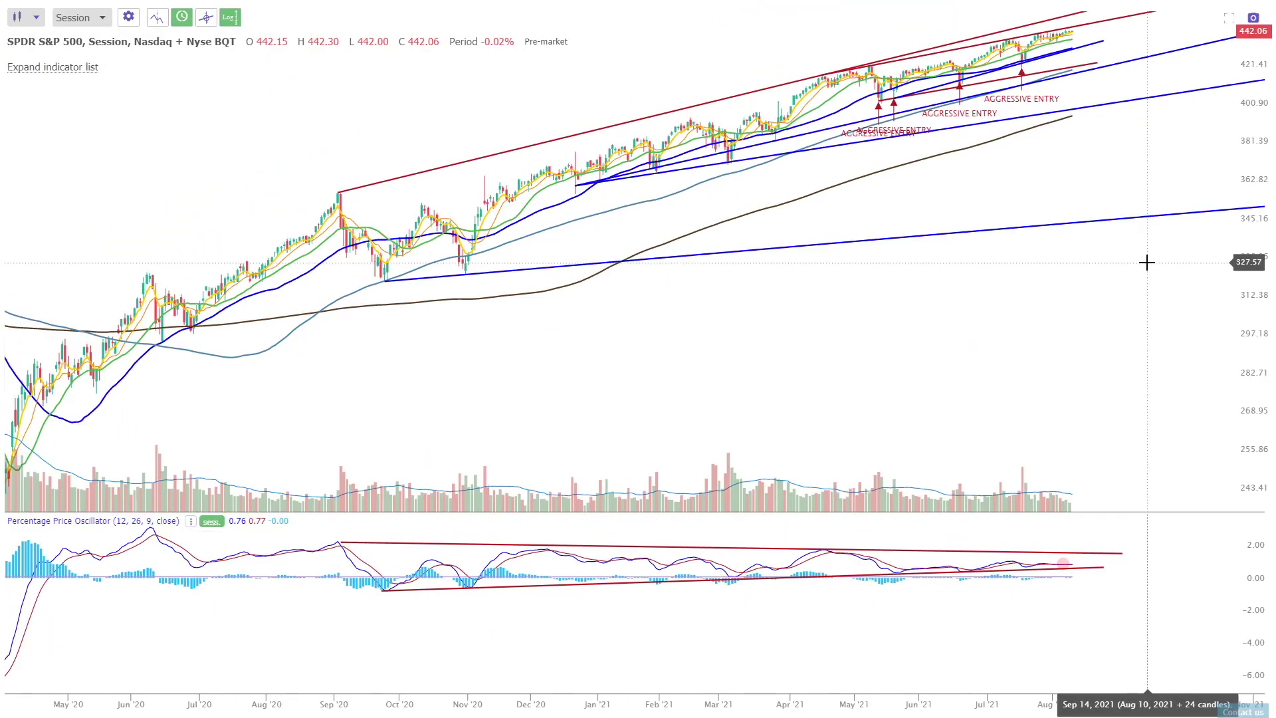
scroll(1147, 262, up, 5)
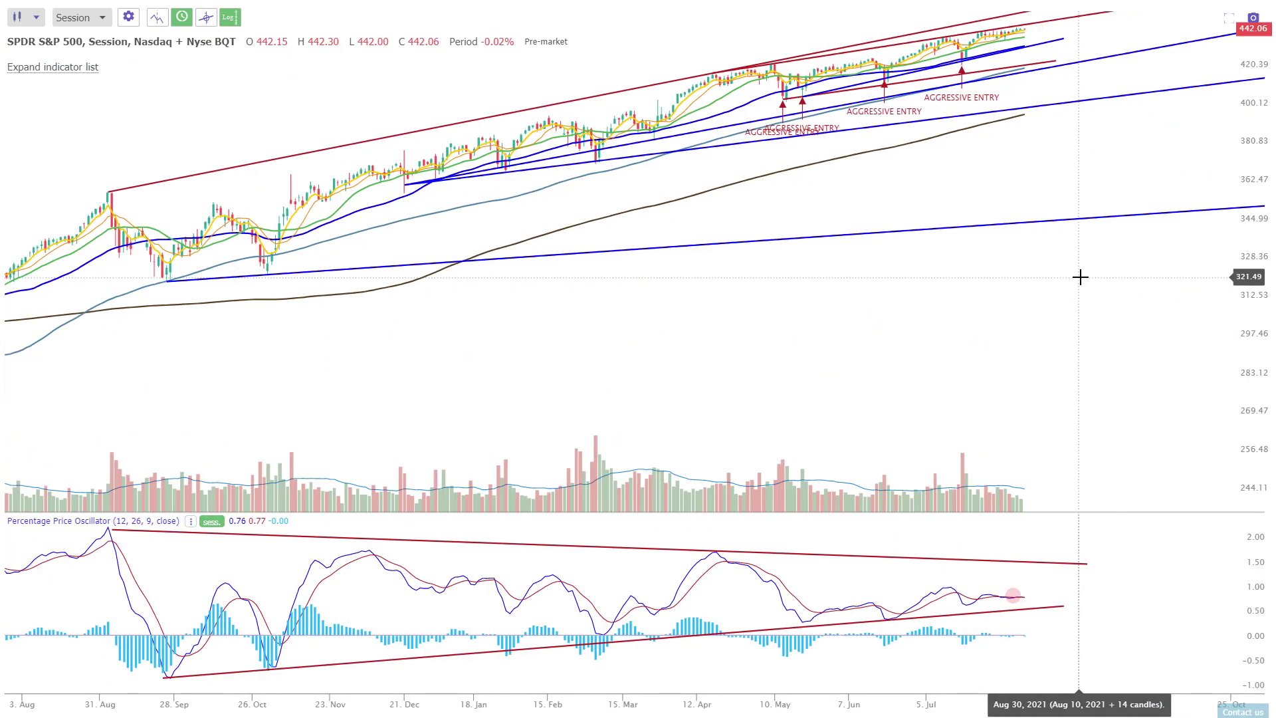
scroll(1080, 277, down, 1)
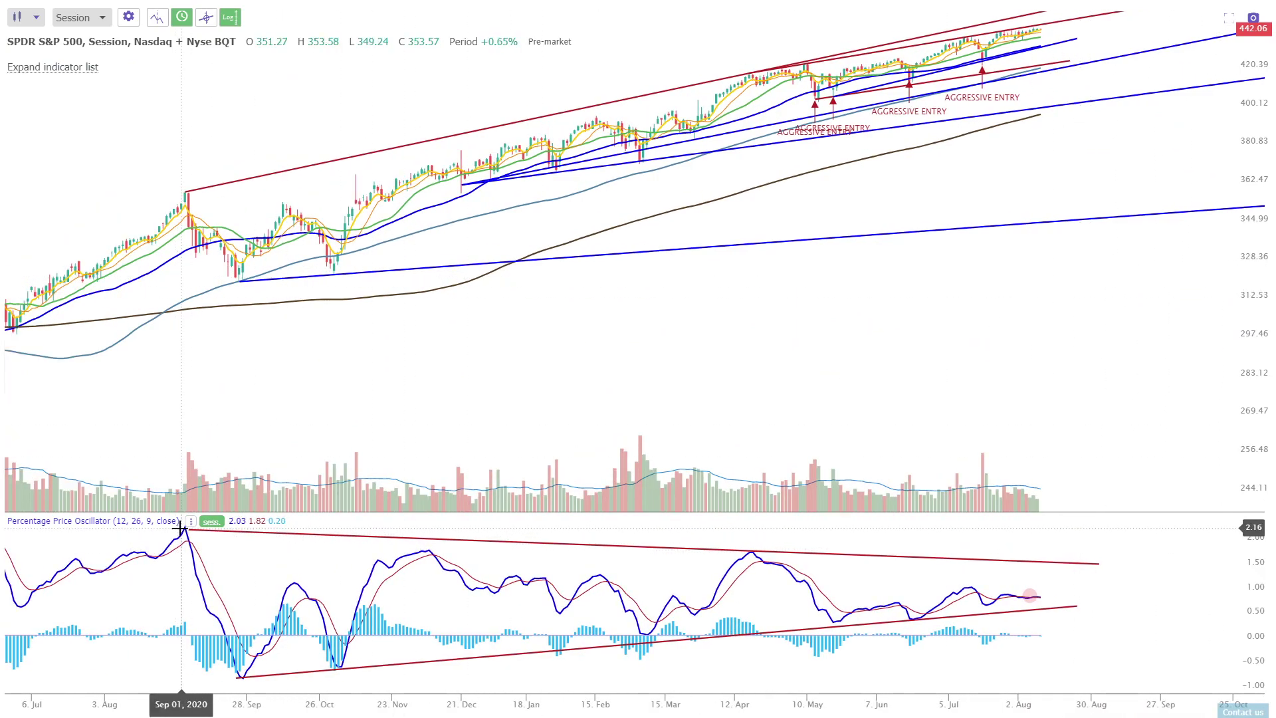
drag(210, 402, 296, 401)
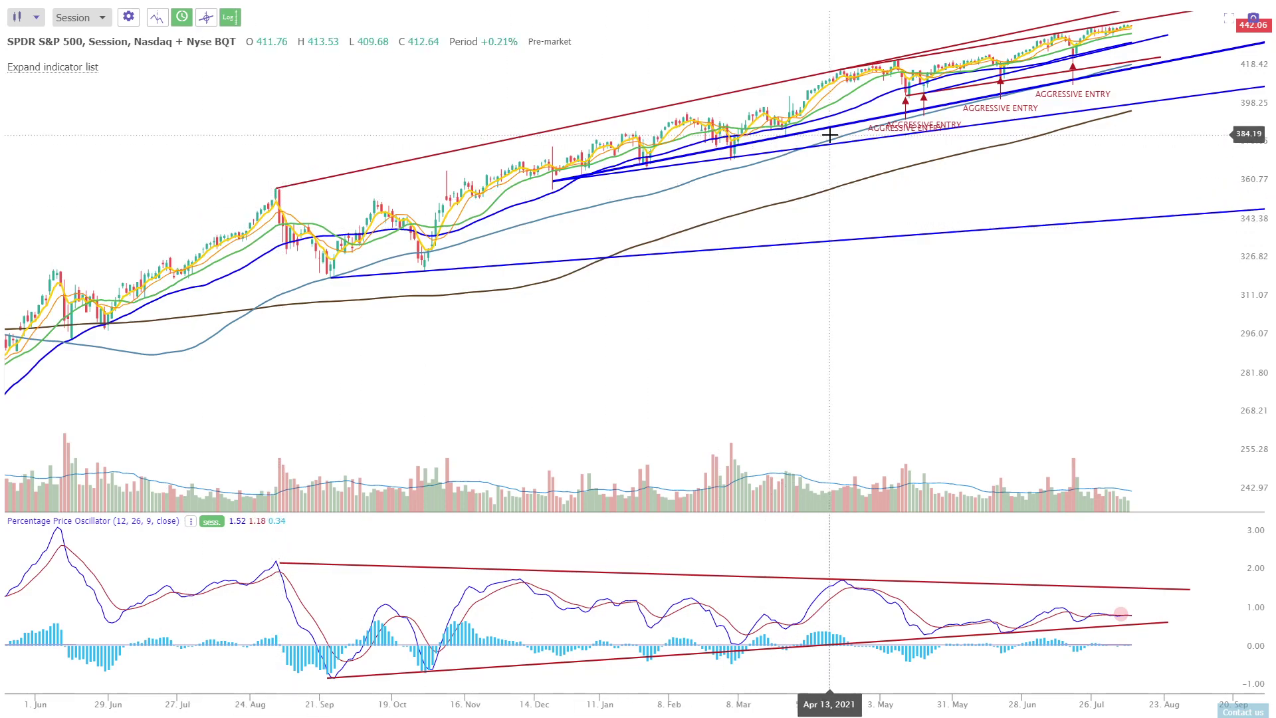
scroll(1017, 191, right, 2)
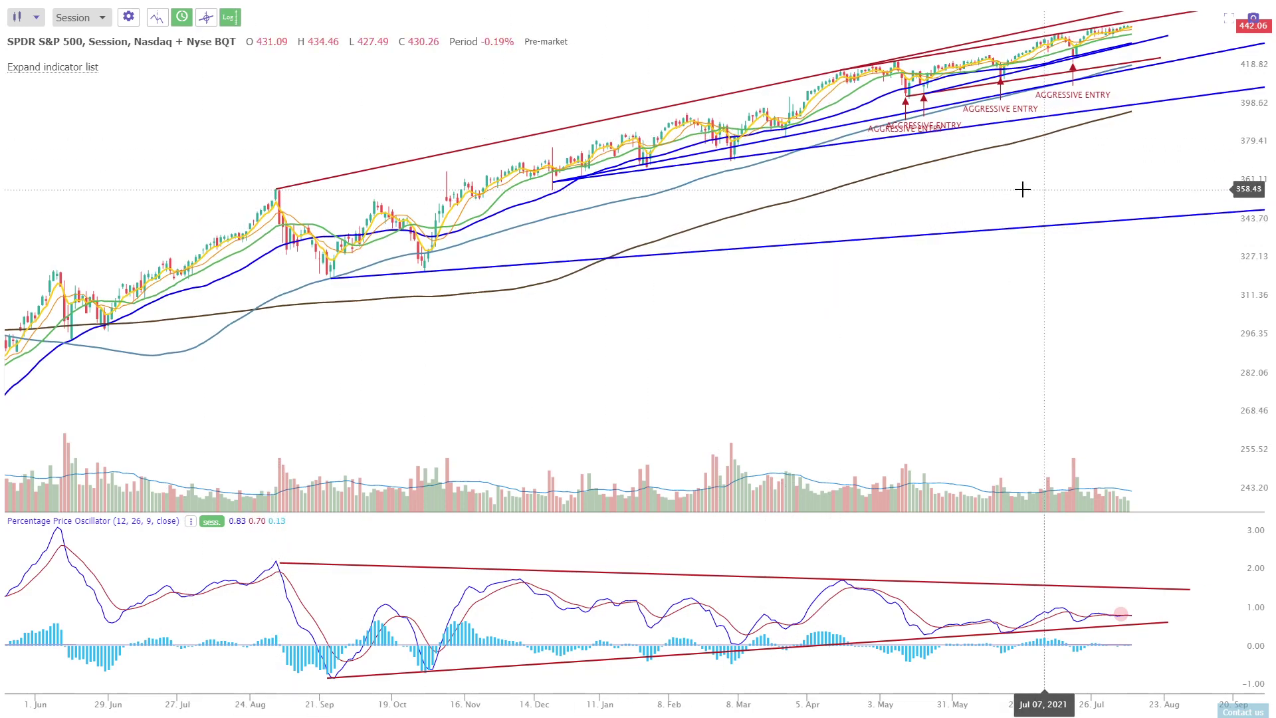
scroll(1002, 191, right, 5)
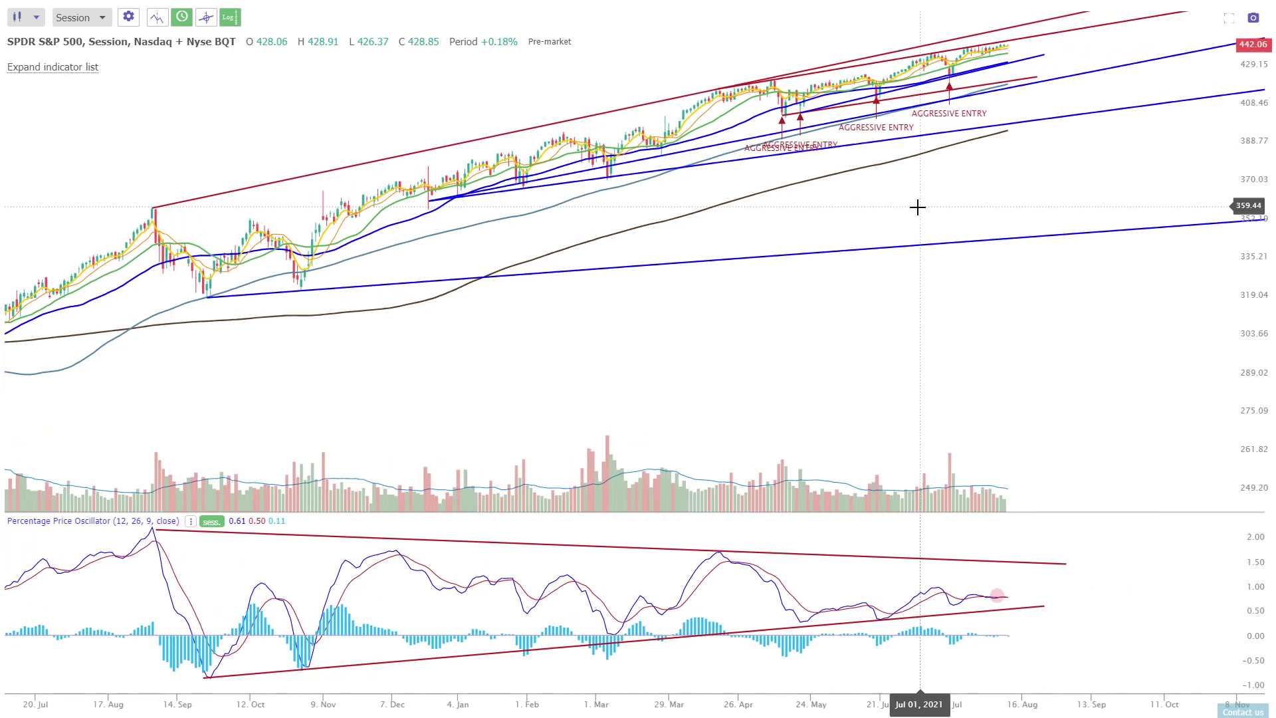
right_click(934, 95)
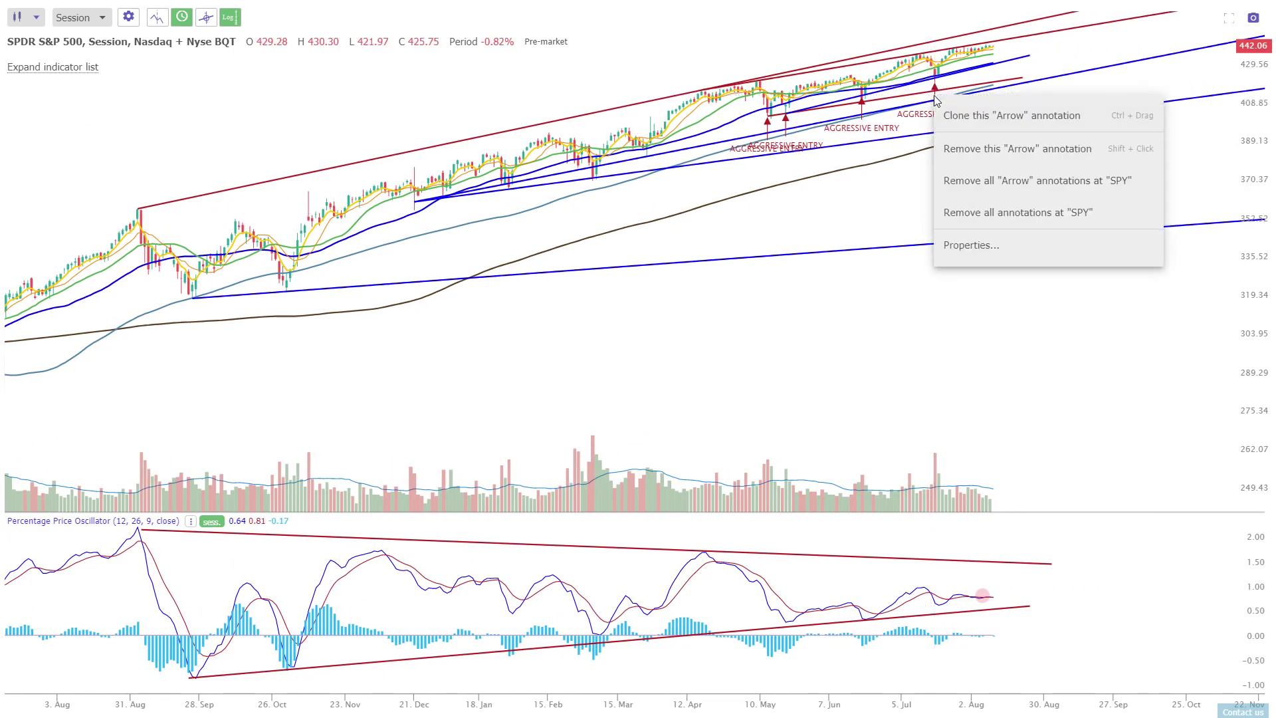
click(977, 181)
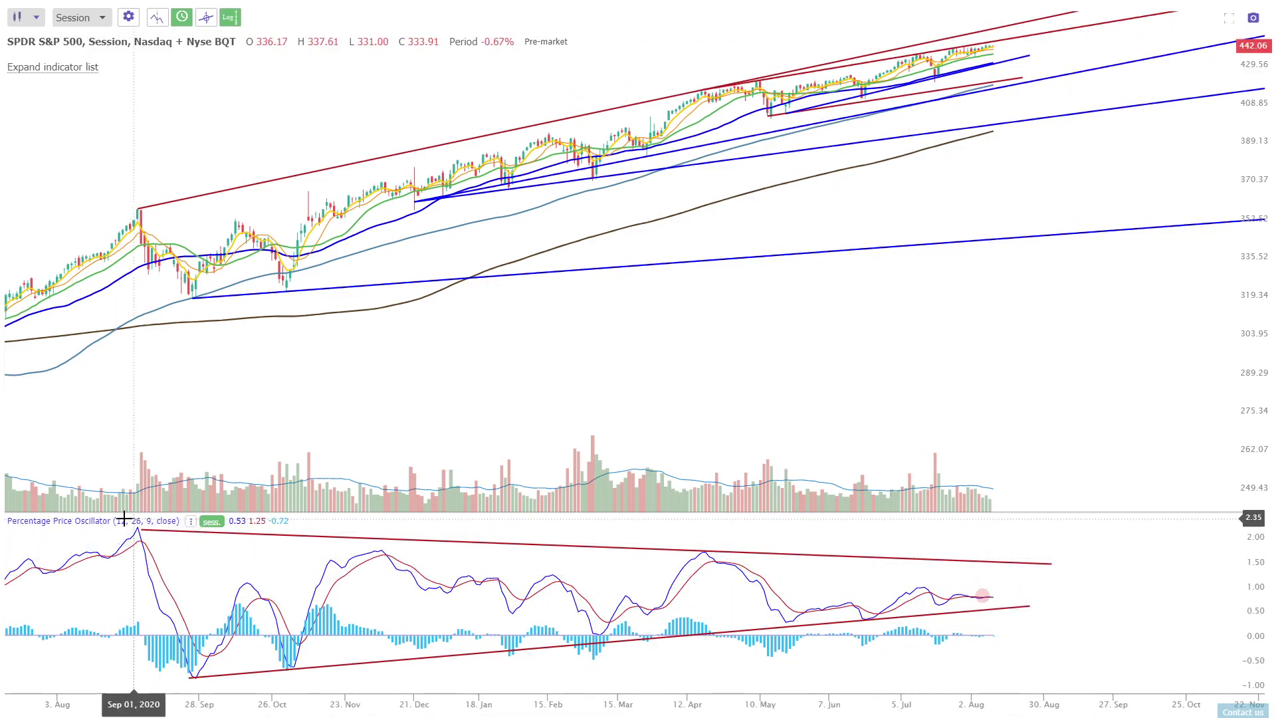
View the SPY chart on the Weekly timeframe, followed by the Monthly timeframe
click(70, 18)
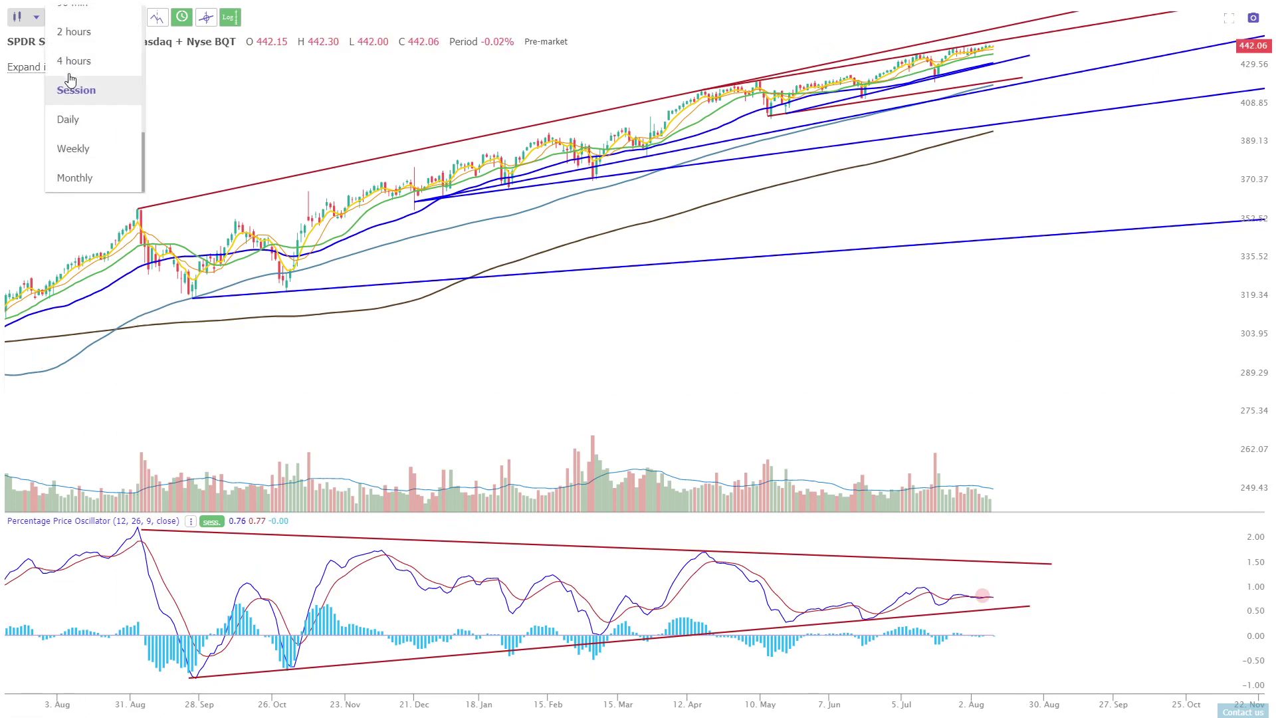
click(77, 147)
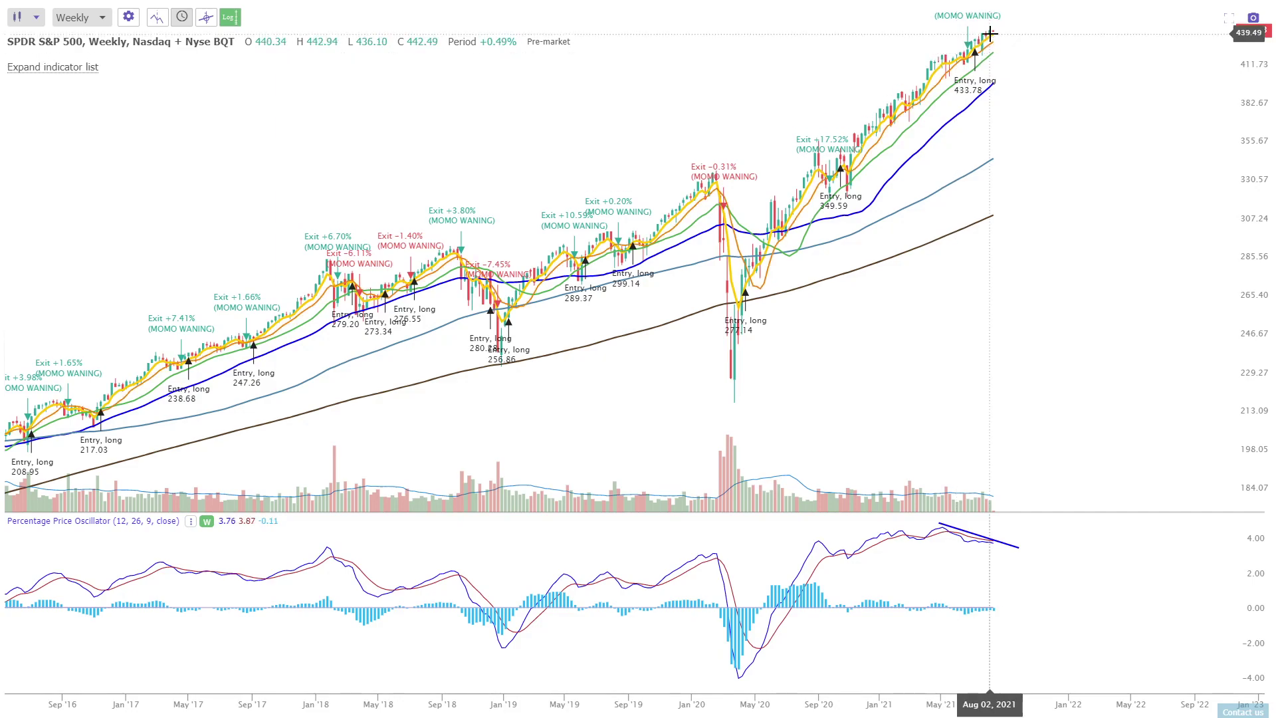
scroll(1090, 57, up, 5)
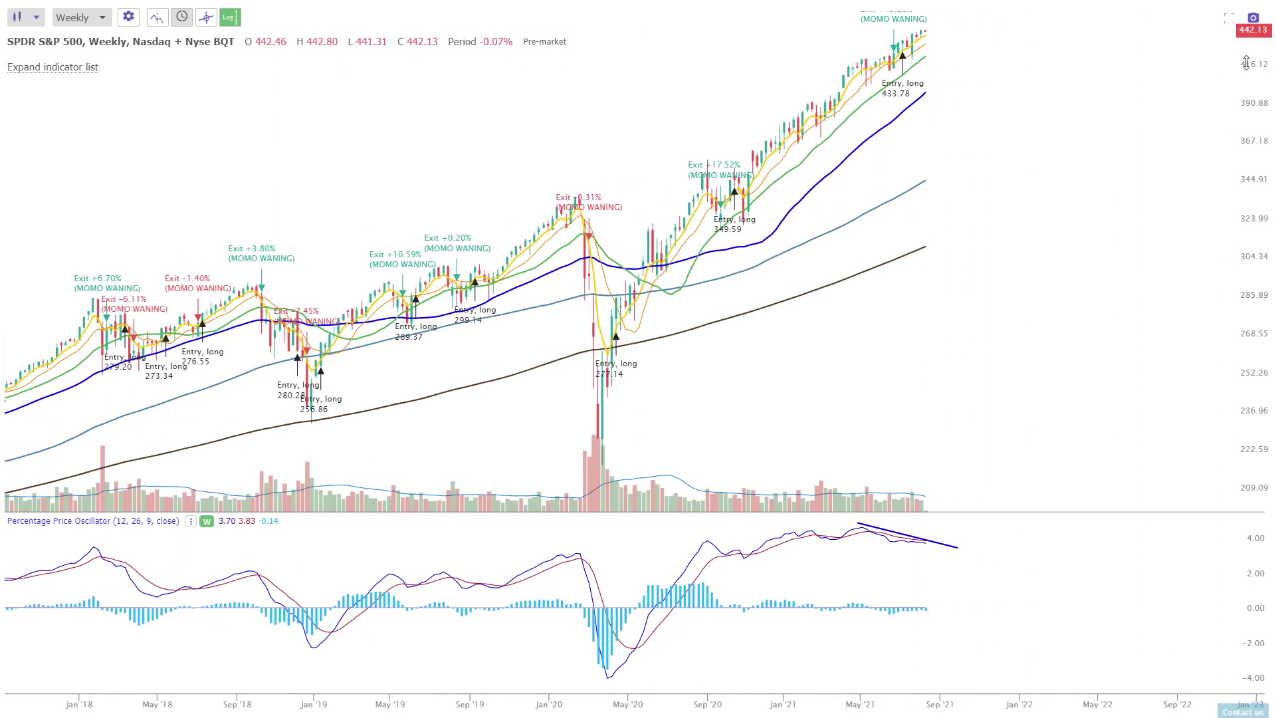
drag(1247, 62, 1183, 42)
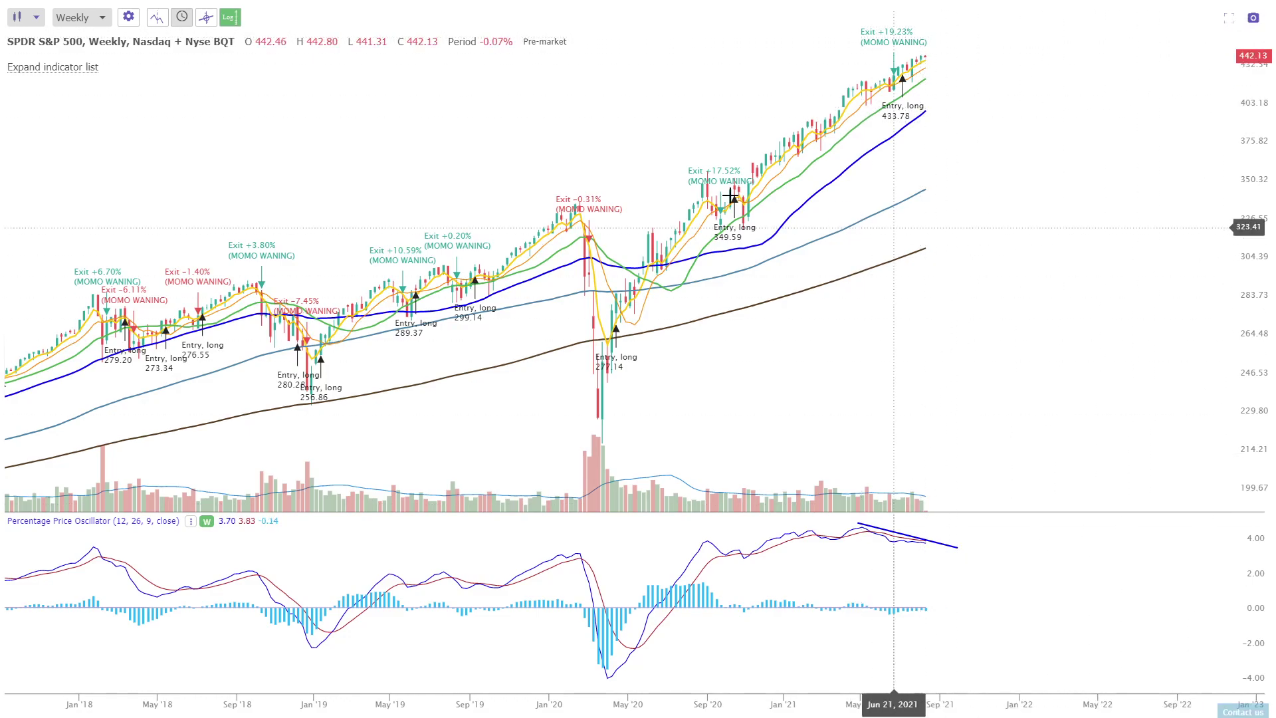
click(95, 20)
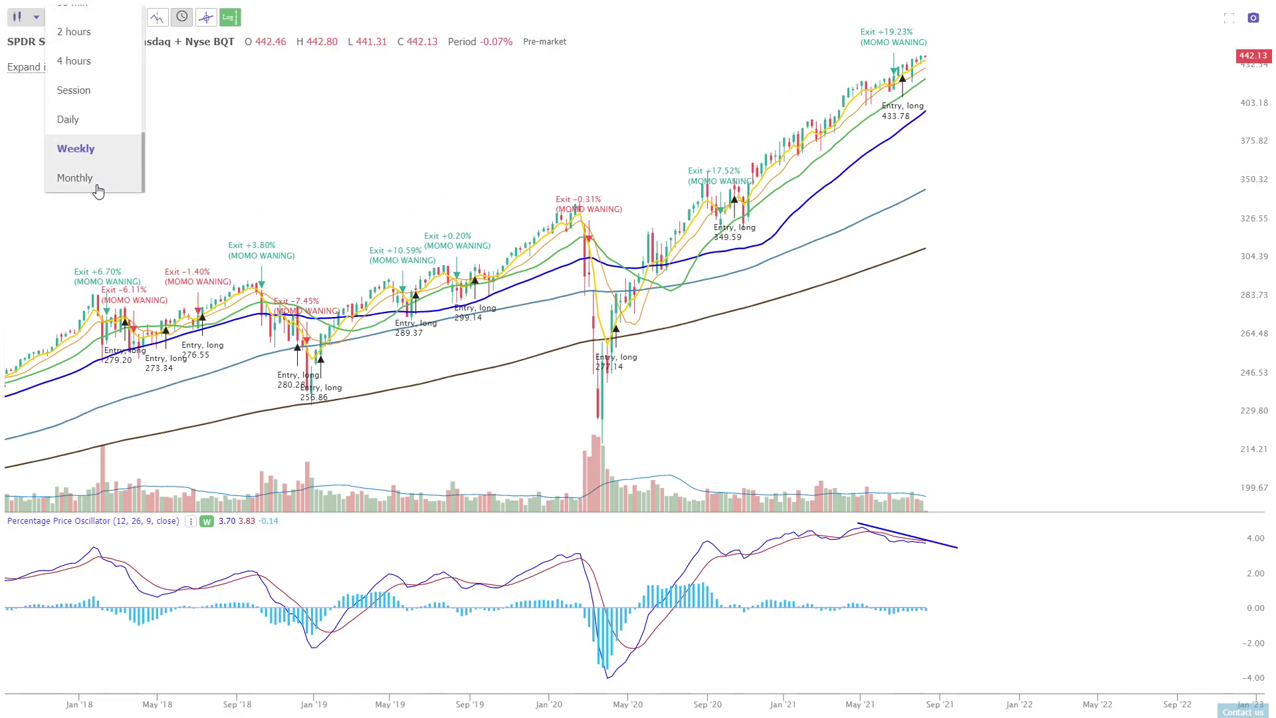
click(75, 178)
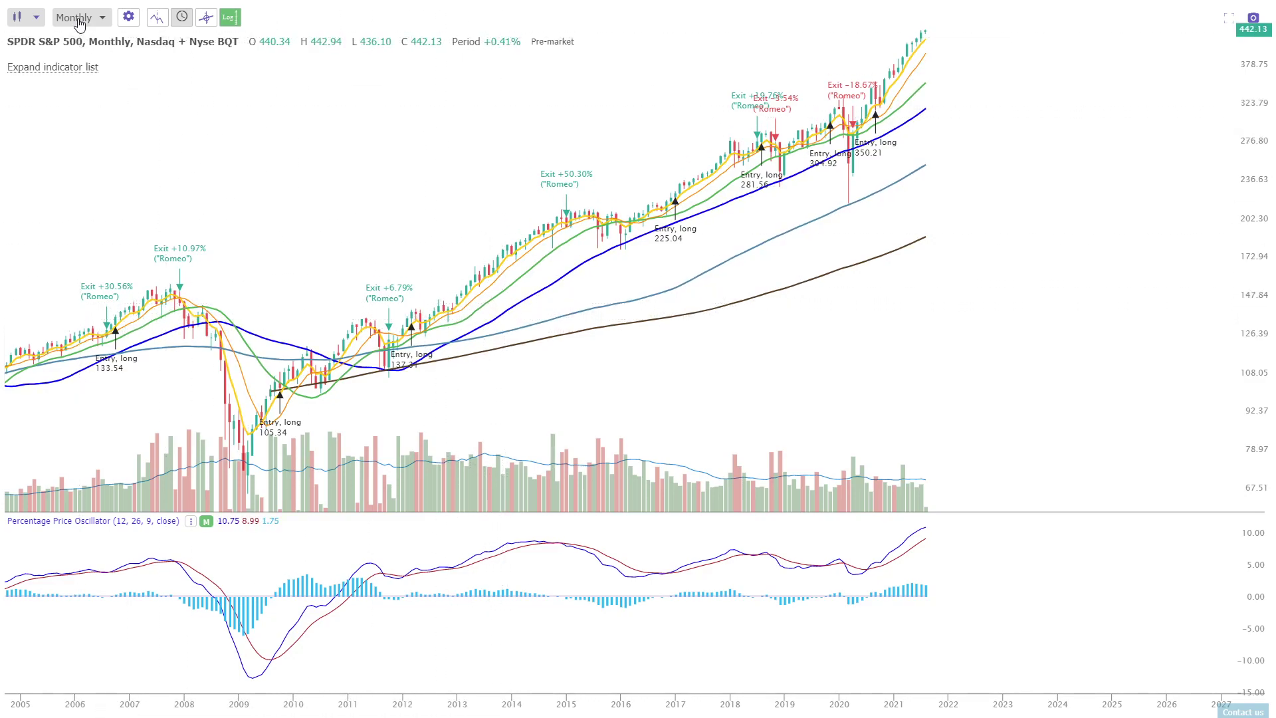
Leave the full-screen SPY chart and load the symbol NVDA
click(1230, 20)
click(42, 8)
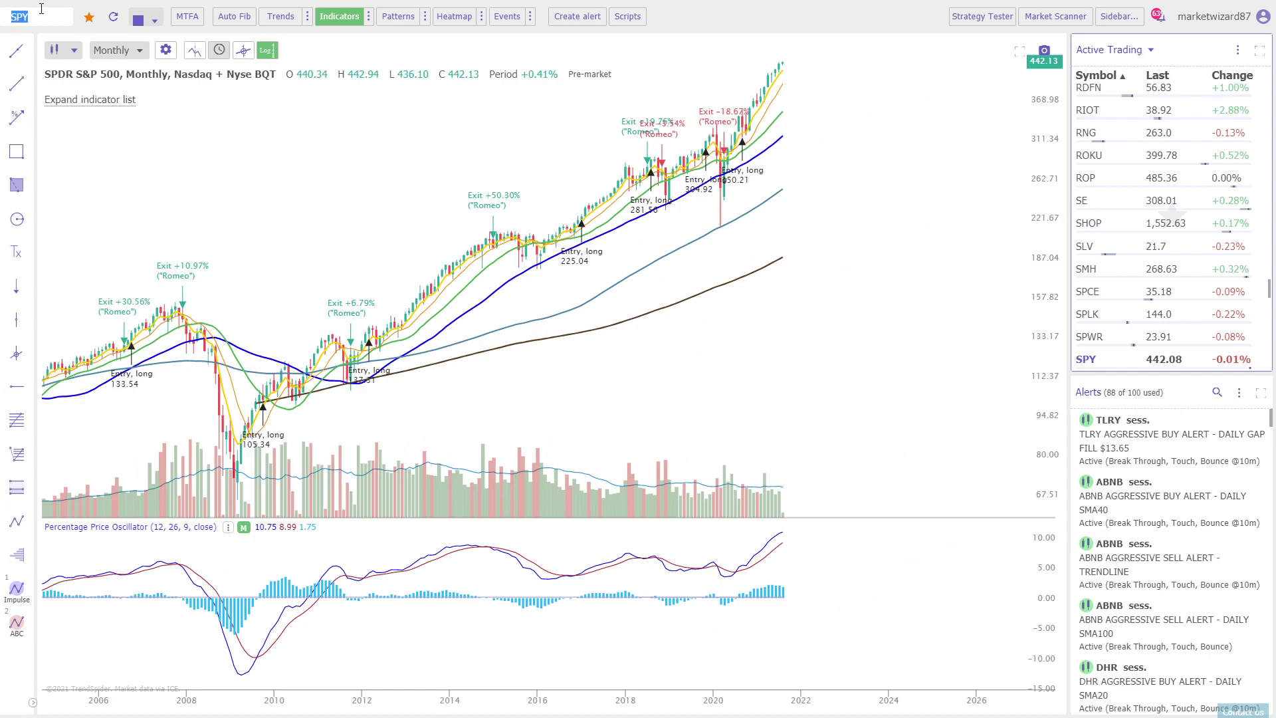
text(NVDA)
key(Return)
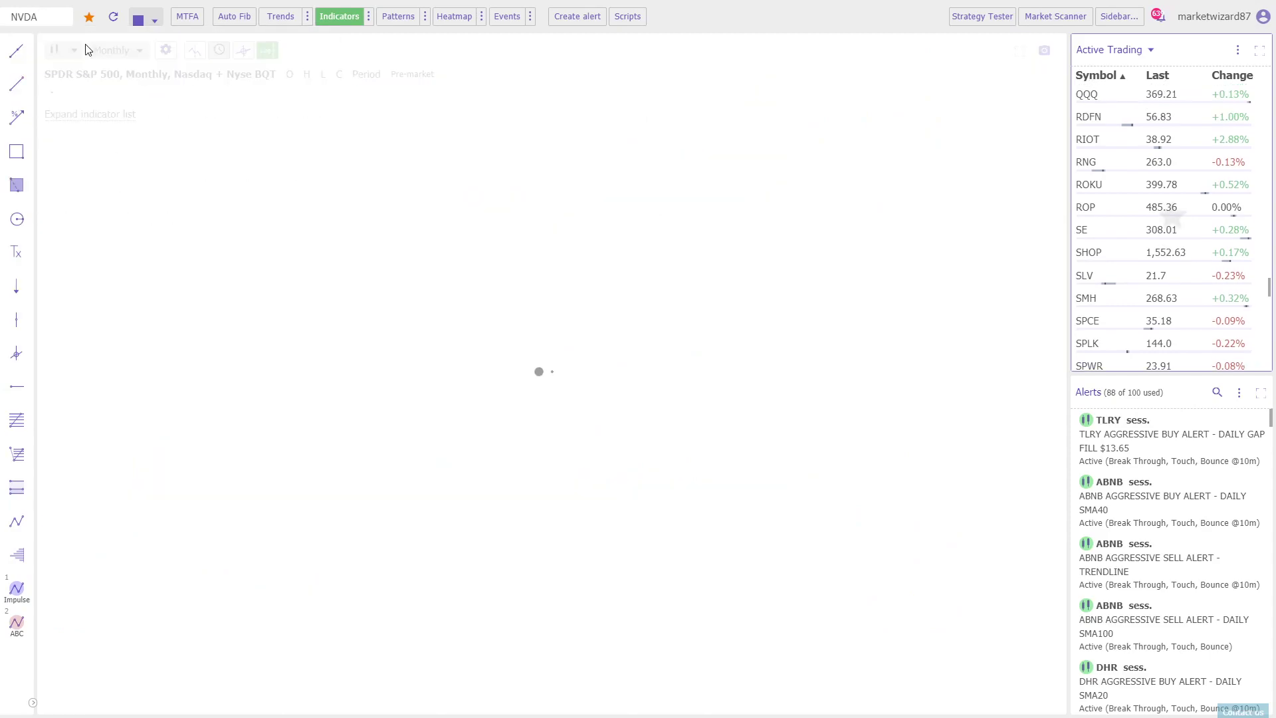
Switch the NVDA chart to the Session timeframe and bring the 2020 price action and PPO notes into view
click(114, 53)
click(130, 89)
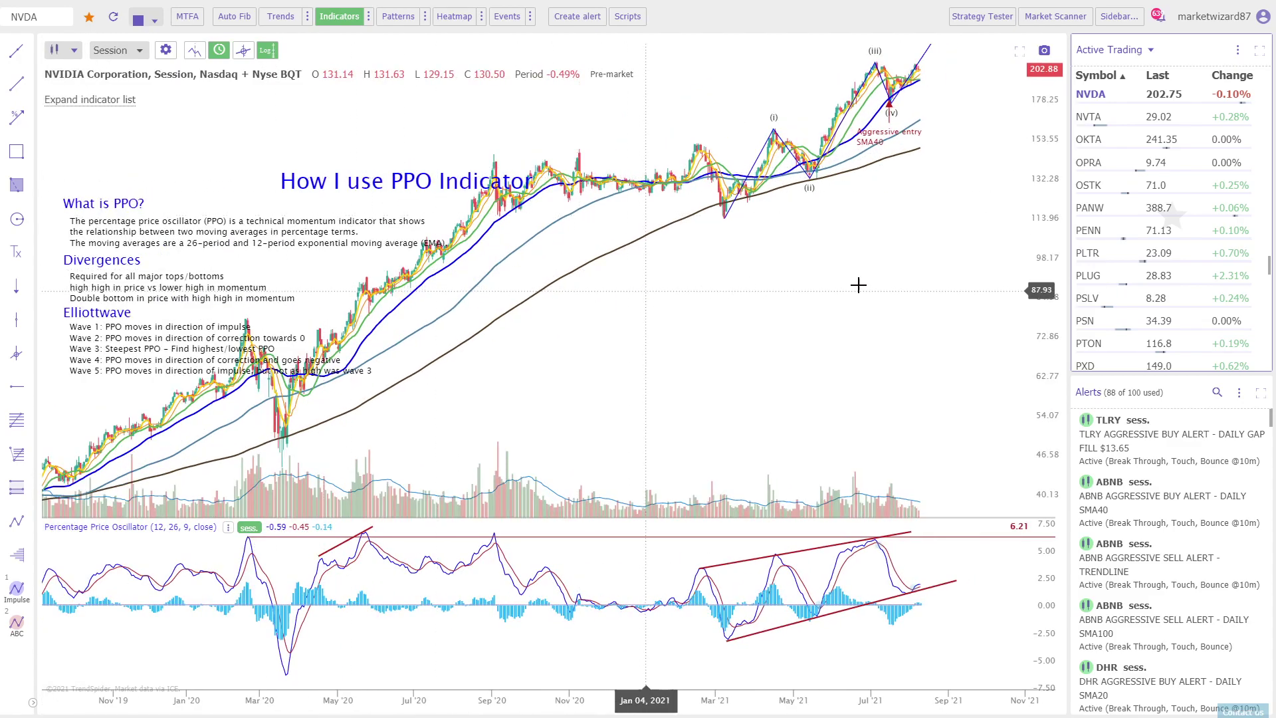
scroll(925, 287, up, 5)
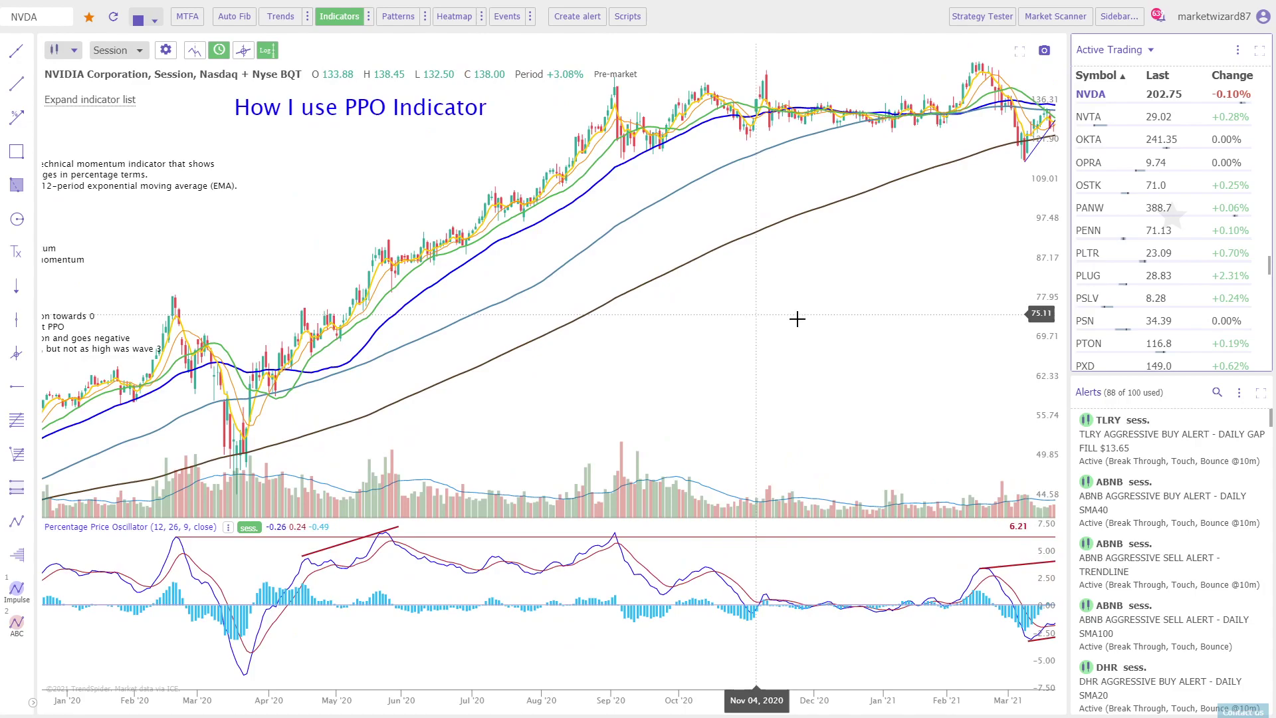
scroll(914, 323, up, 4)
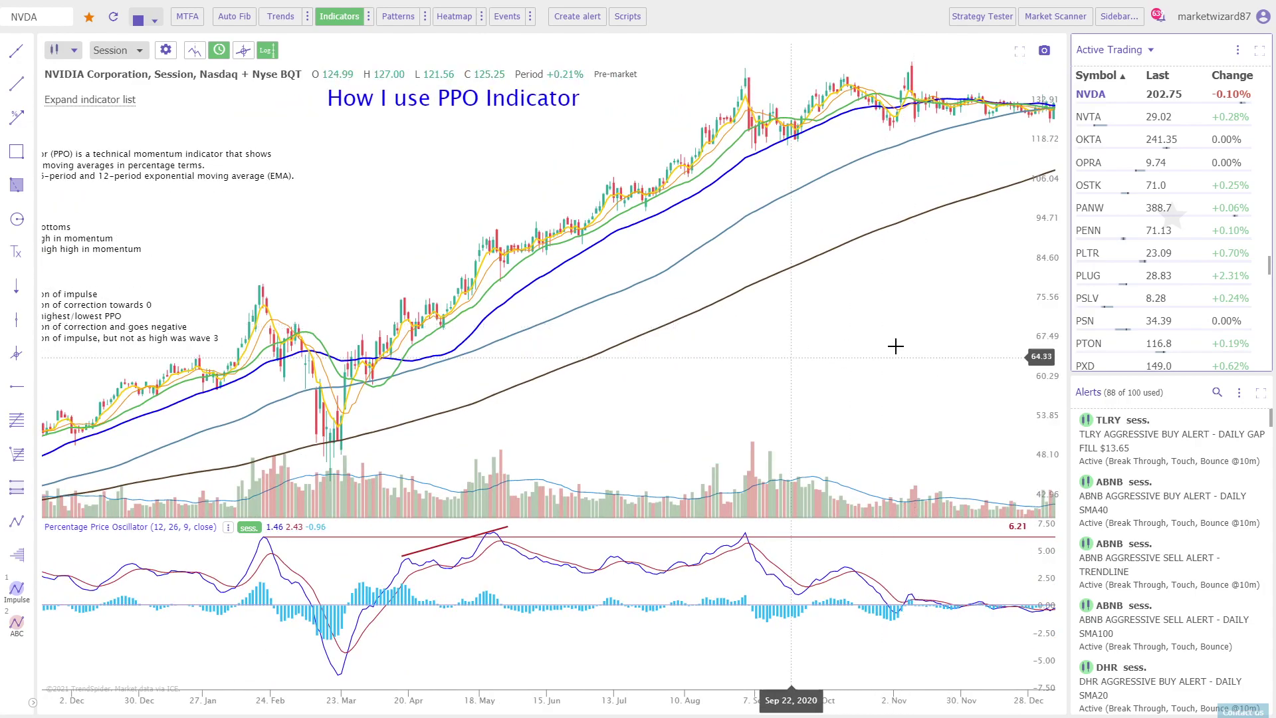
scroll(934, 344, left, 2)
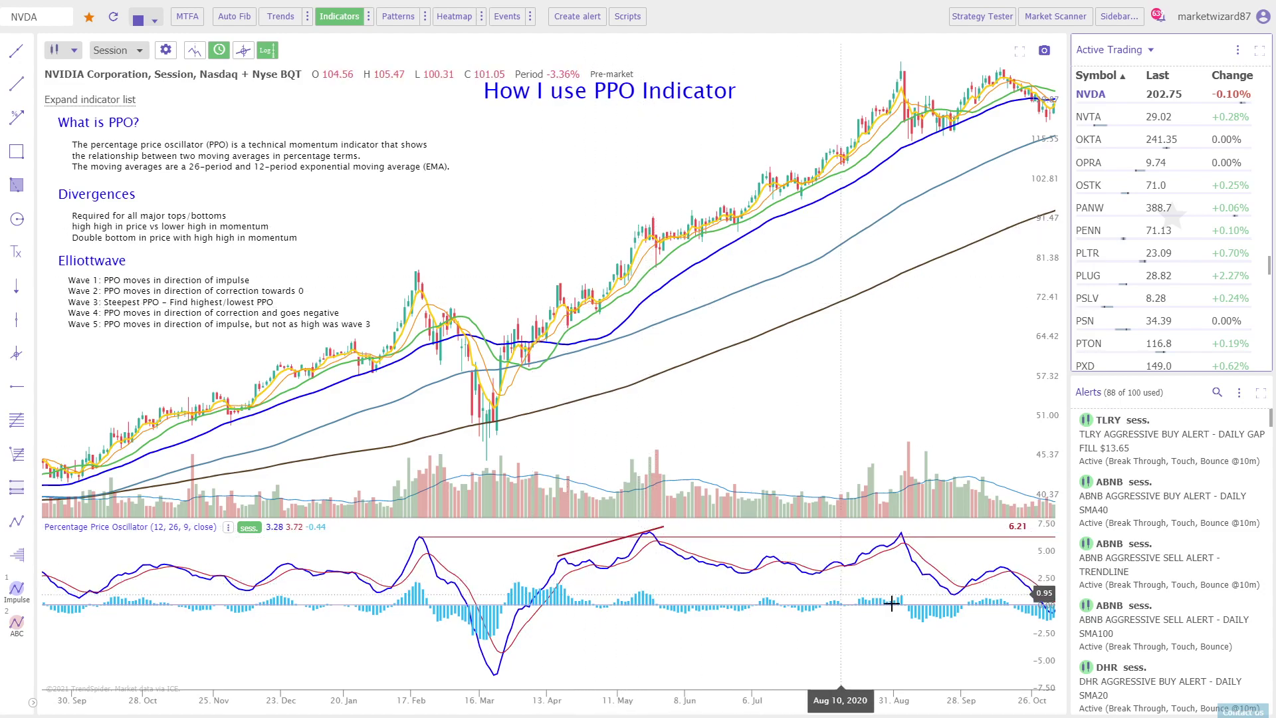
Examine the NVDA Session chart's price swings and oscillator trendlines against the PPO notes on divergences and Elliott waves
drag(1017, 431, 917, 431)
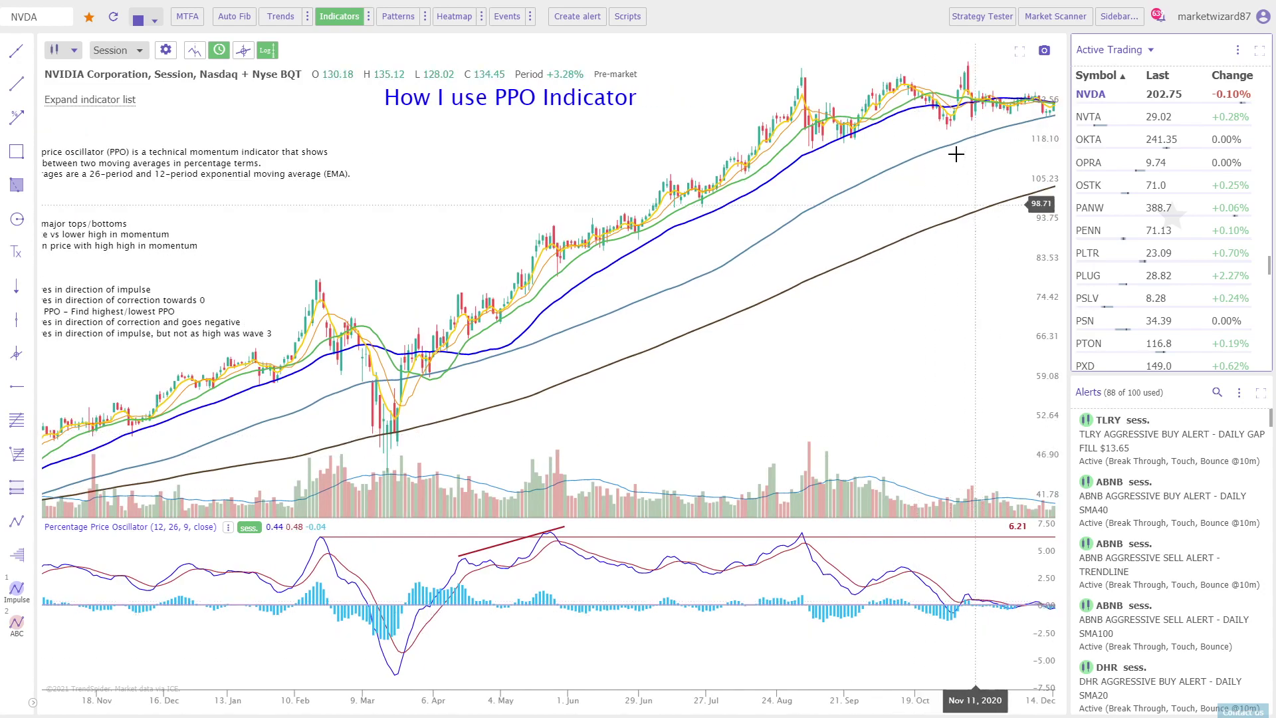
drag(1024, 290, 604, 282)
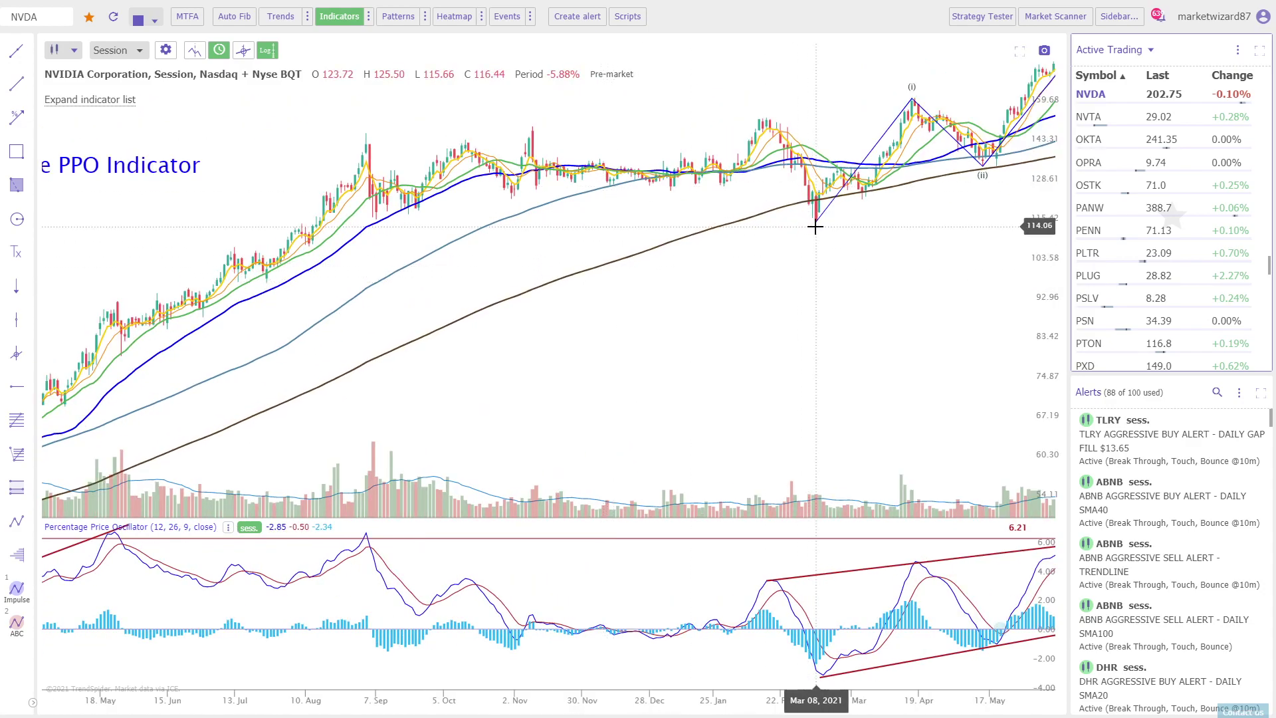
drag(738, 285, 1003, 282)
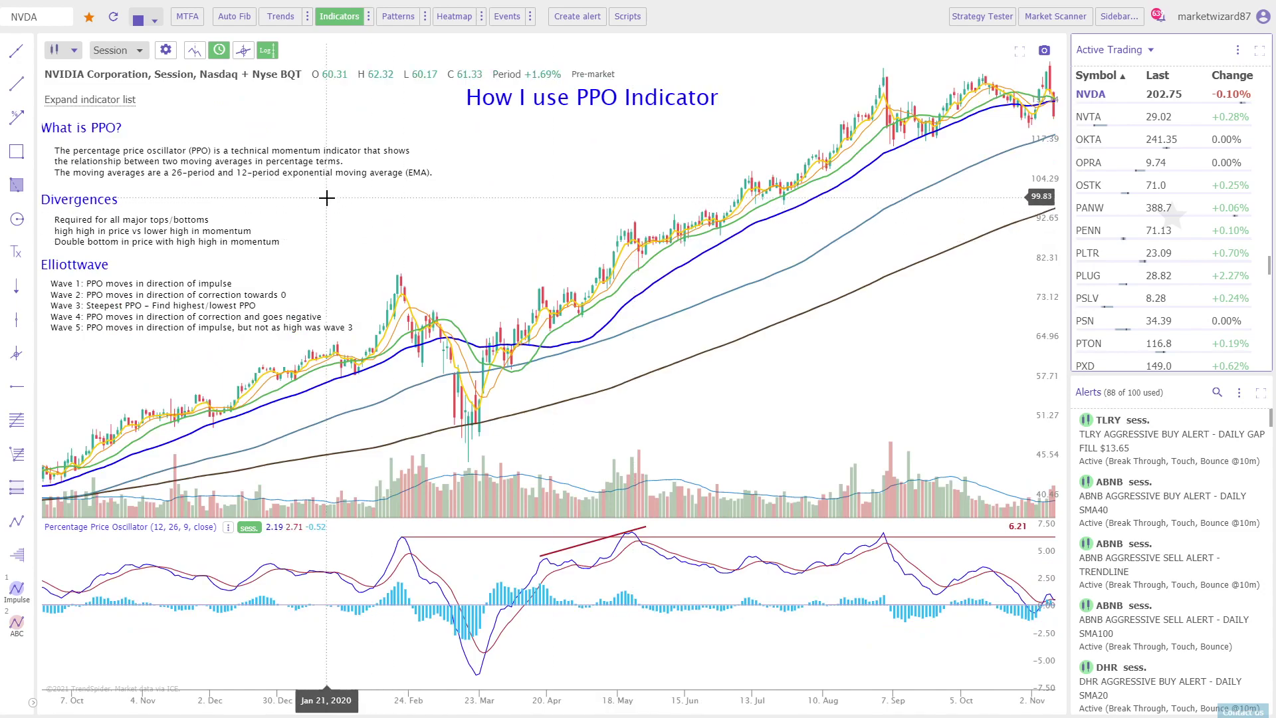
drag(521, 222, 501, 239)
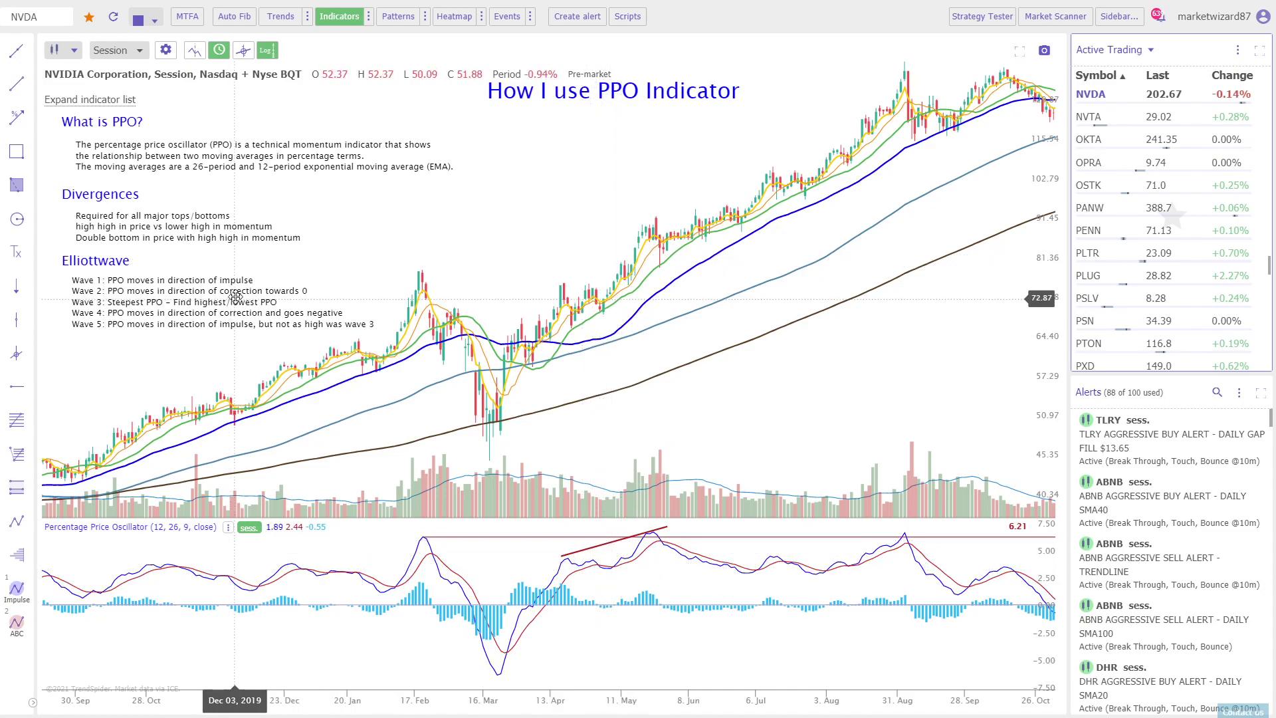
right_click(656, 527)
click(656, 527)
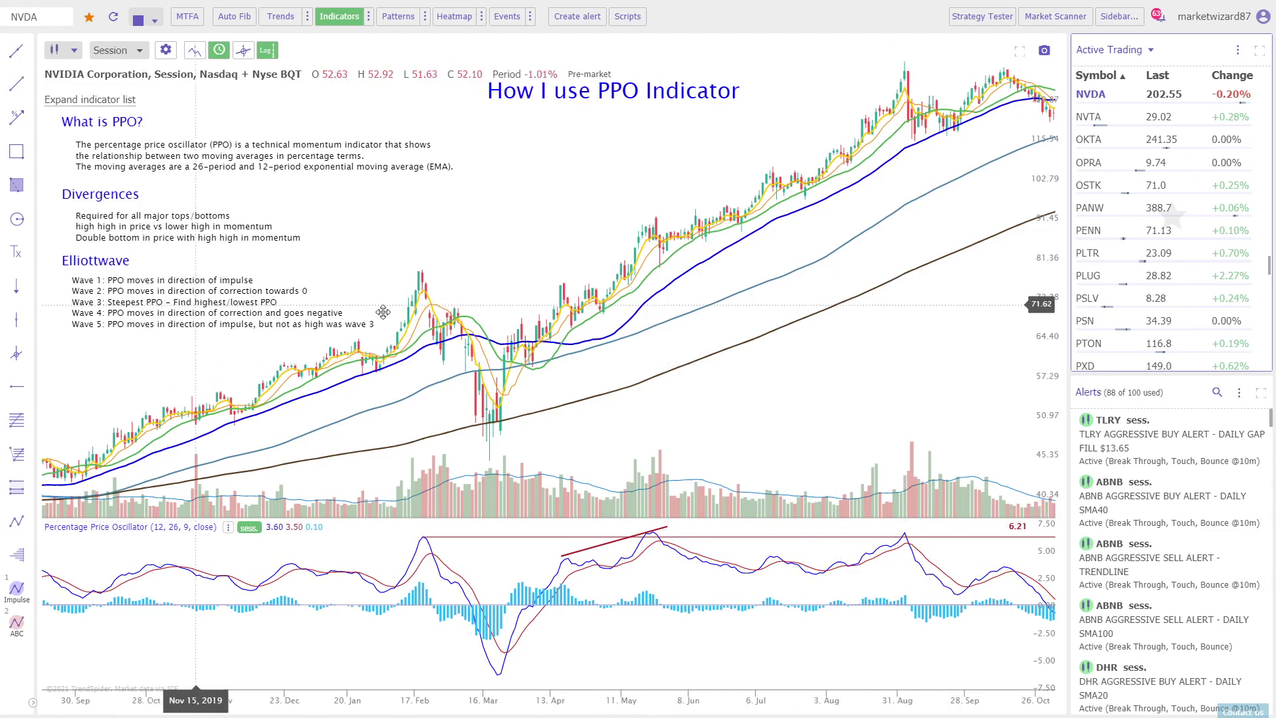
Switch the NVDA chart to the Weekly timeframe, focus on the price action since 2017 and show it full screen
click(121, 59)
click(127, 148)
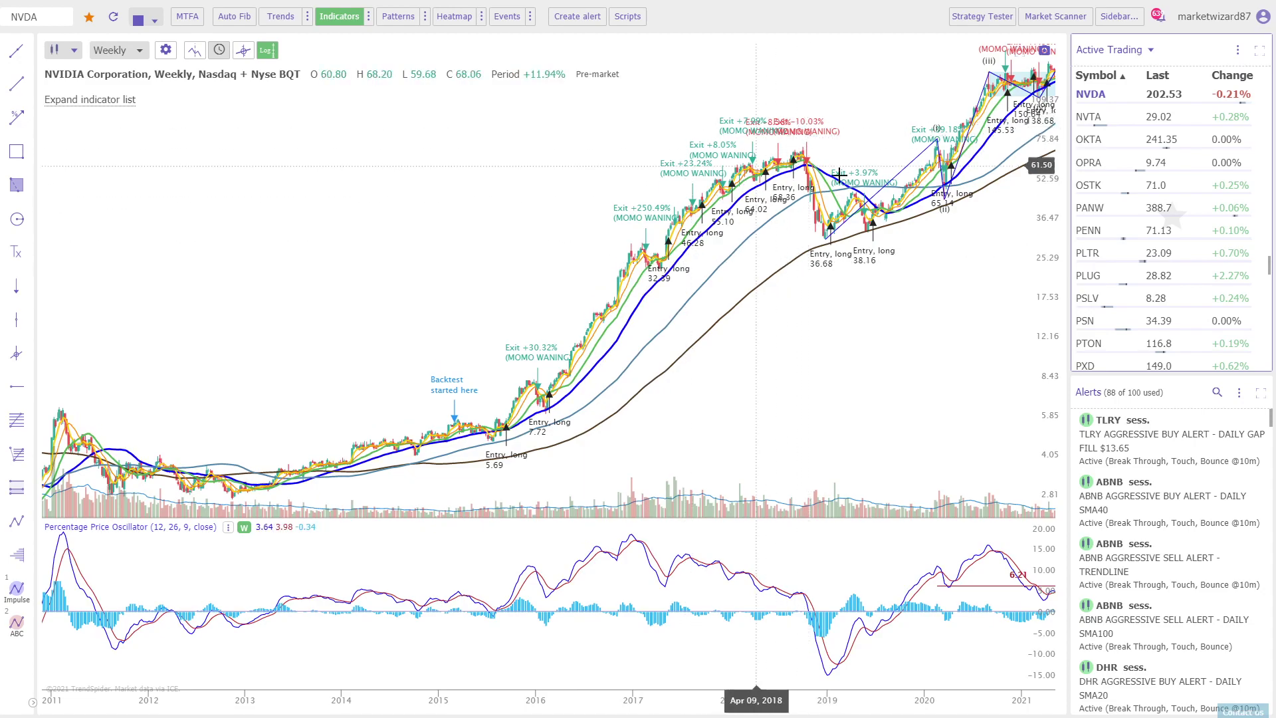
drag(860, 81, 505, 117)
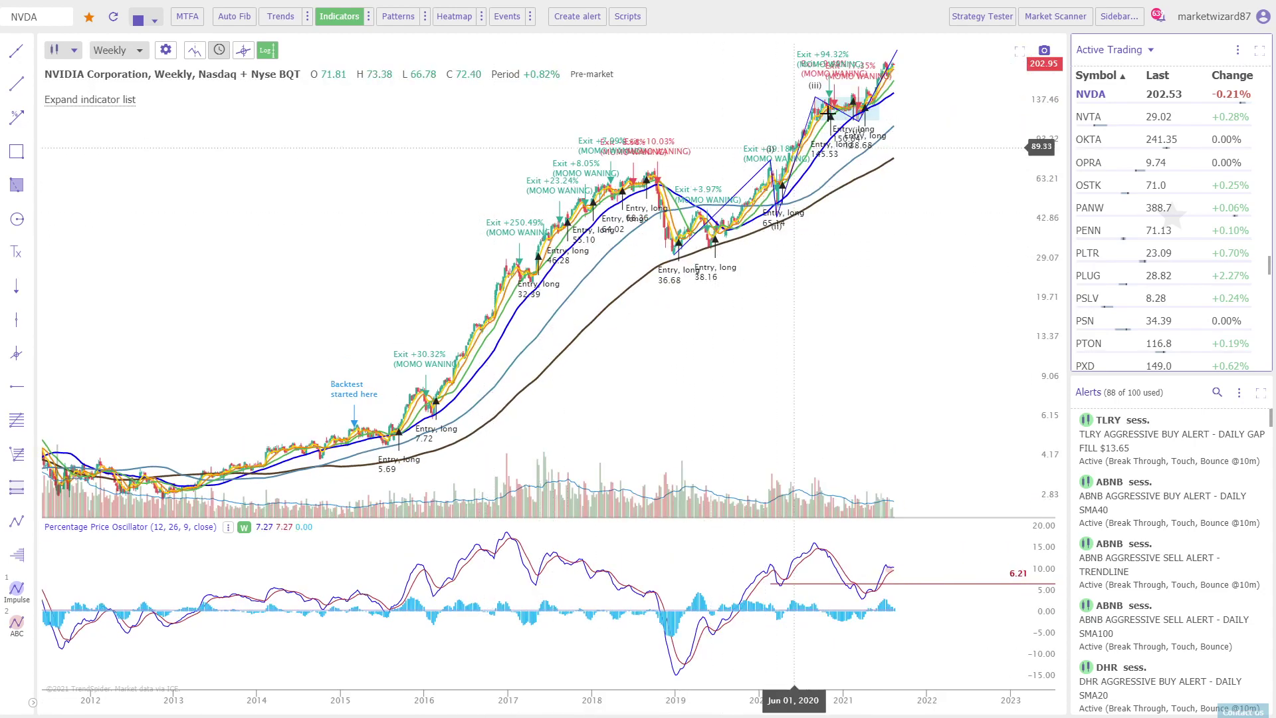
scroll(754, 313, up, 5)
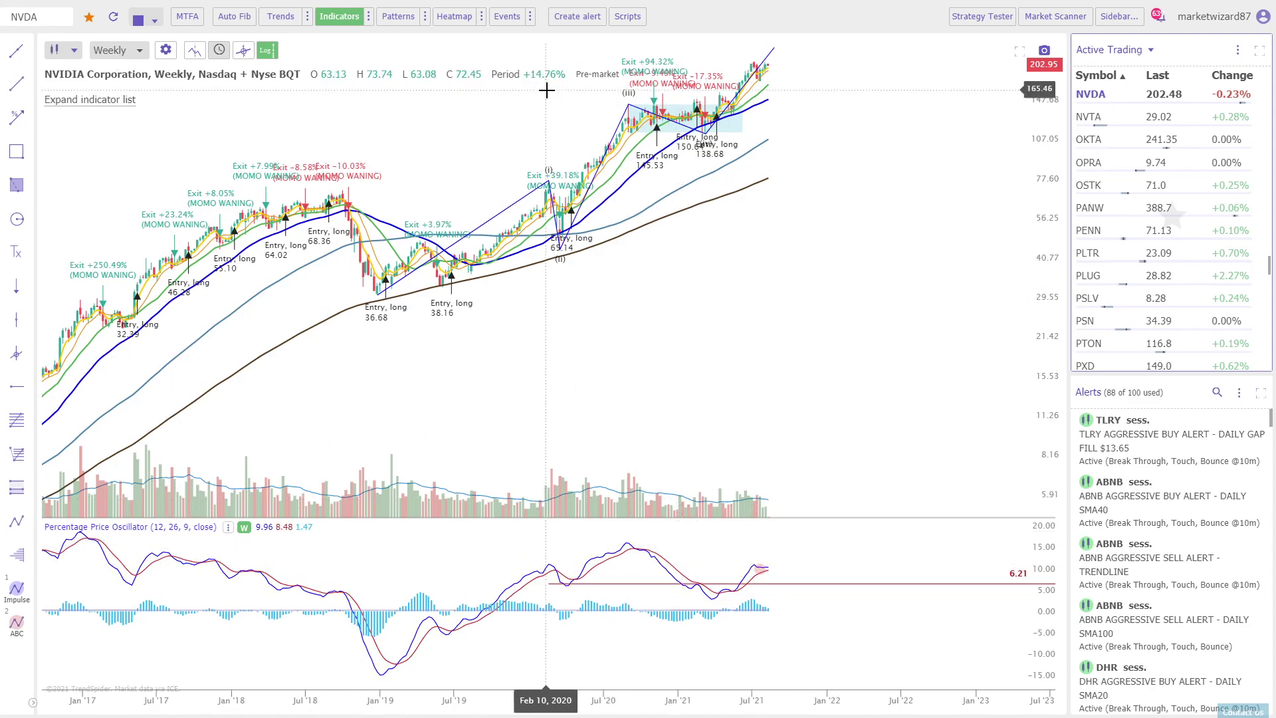
click(1019, 53)
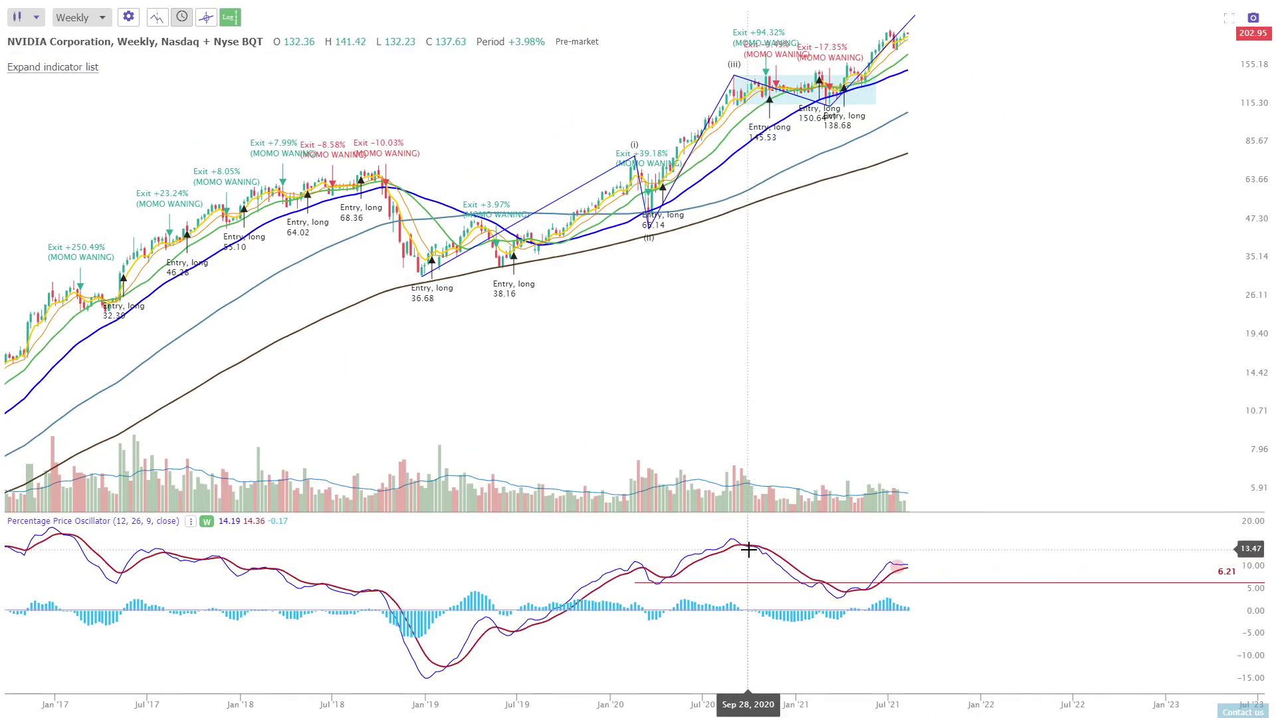
Examine the weekly NVDA Elliott wave count and the backtest entries and exits against the Percentage Price Oscillator
scroll(928, 119, up, 3)
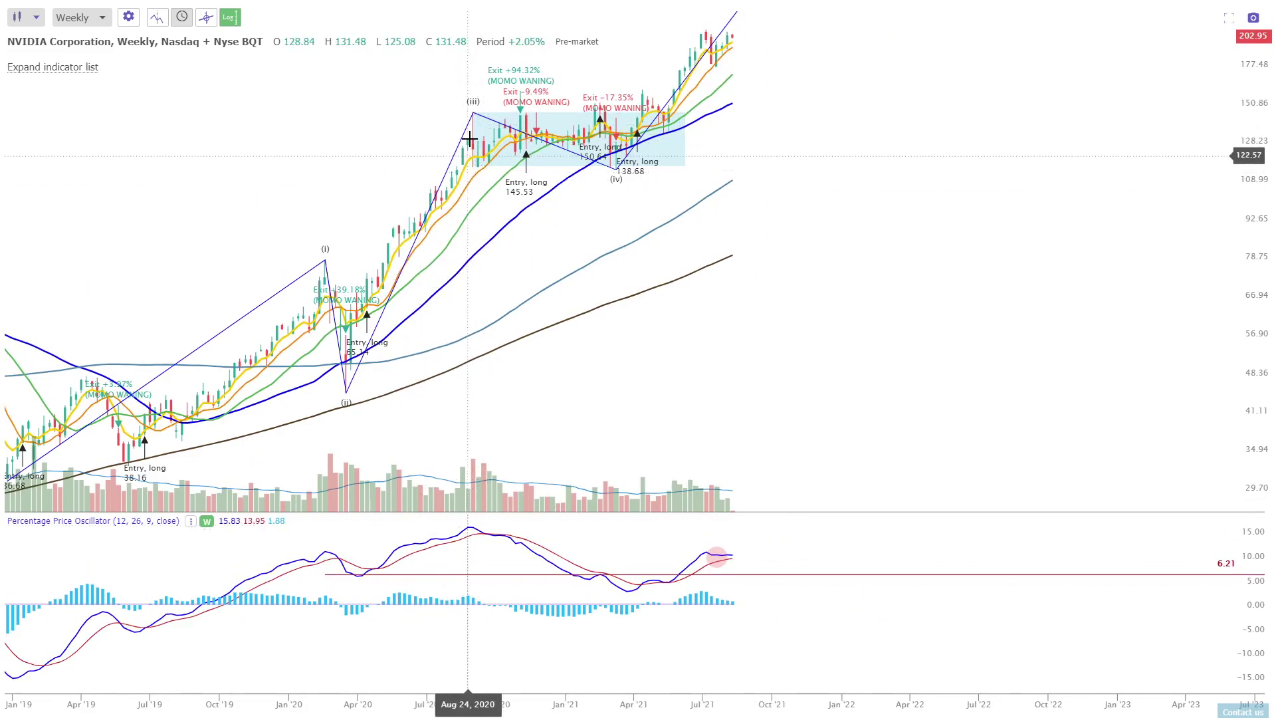
scroll(400, 175, down, 2)
scroll(356, 307, down, 2)
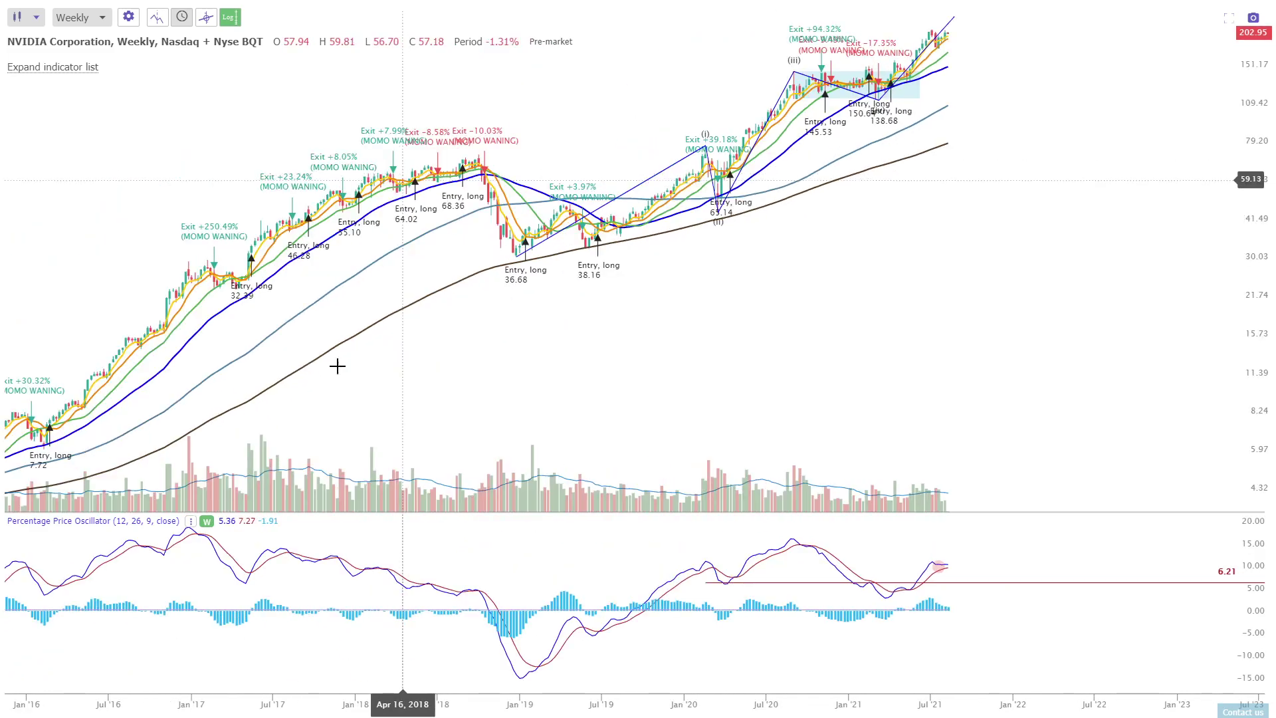
scroll(266, 529, down, 2)
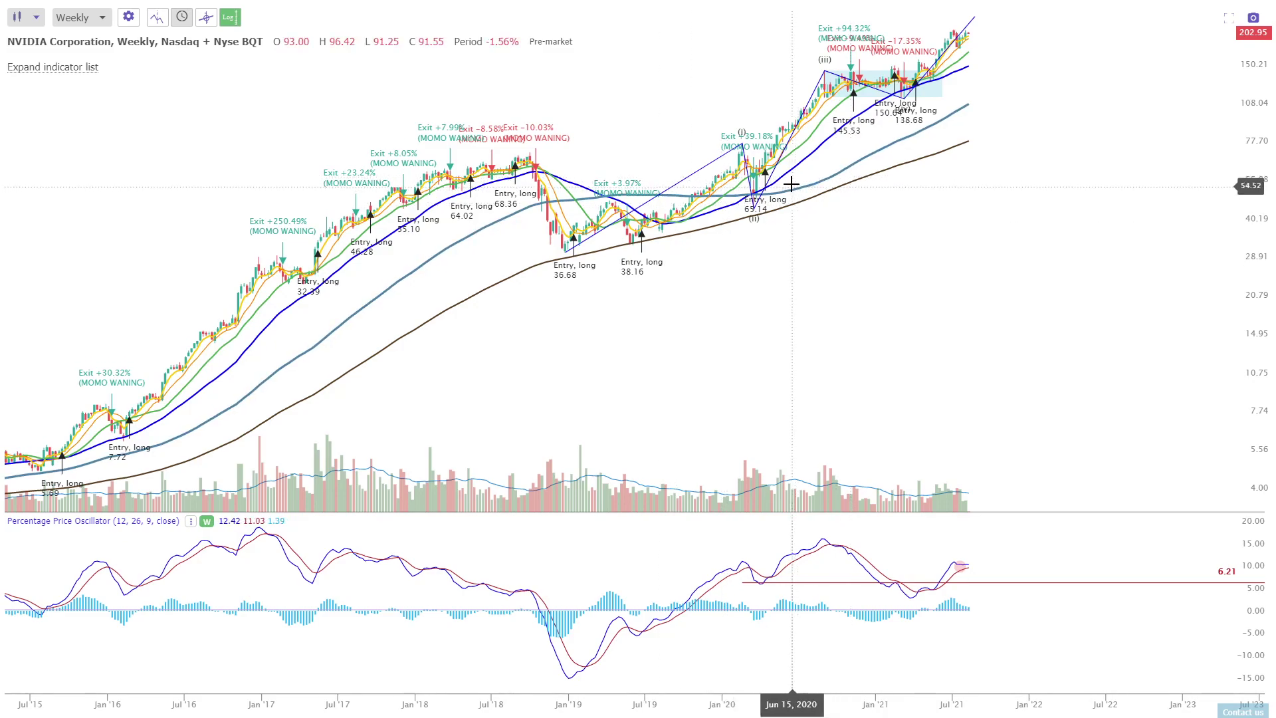
scroll(1188, 49, up, 2)
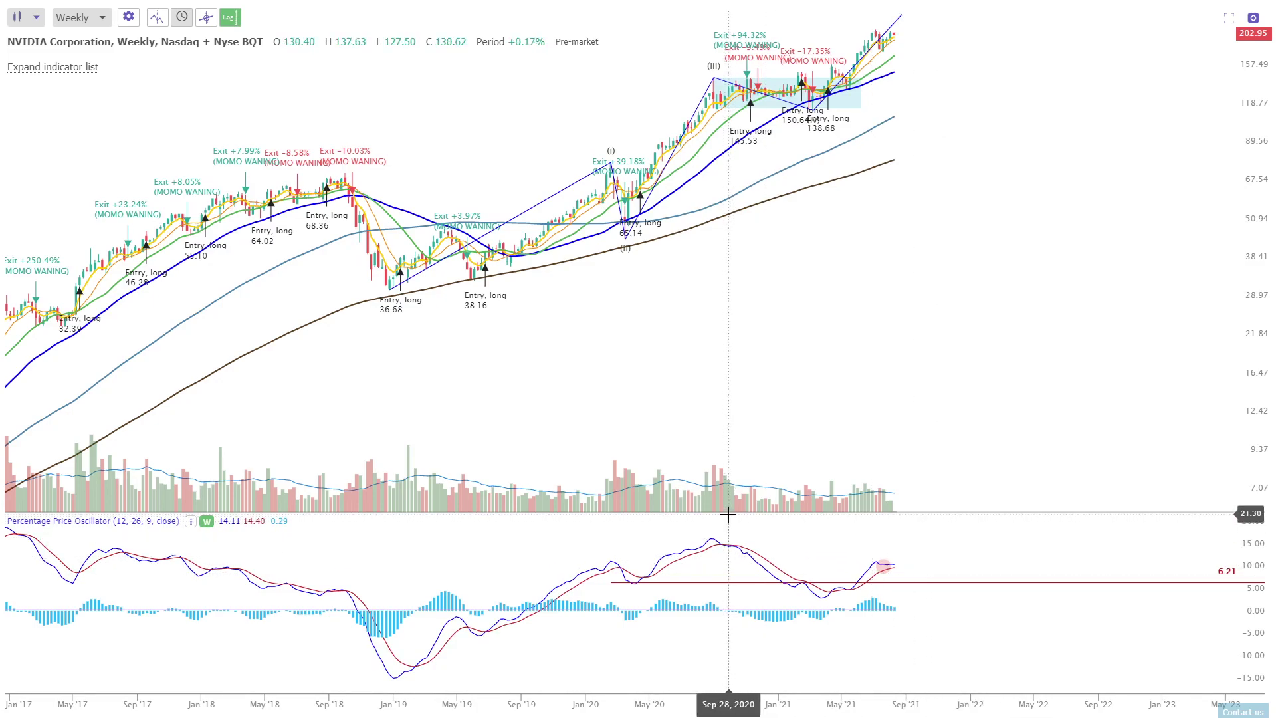
Return the full-screen NVDA chart to the Session timeframe and bring the PPO notes back into view
click(75, 17)
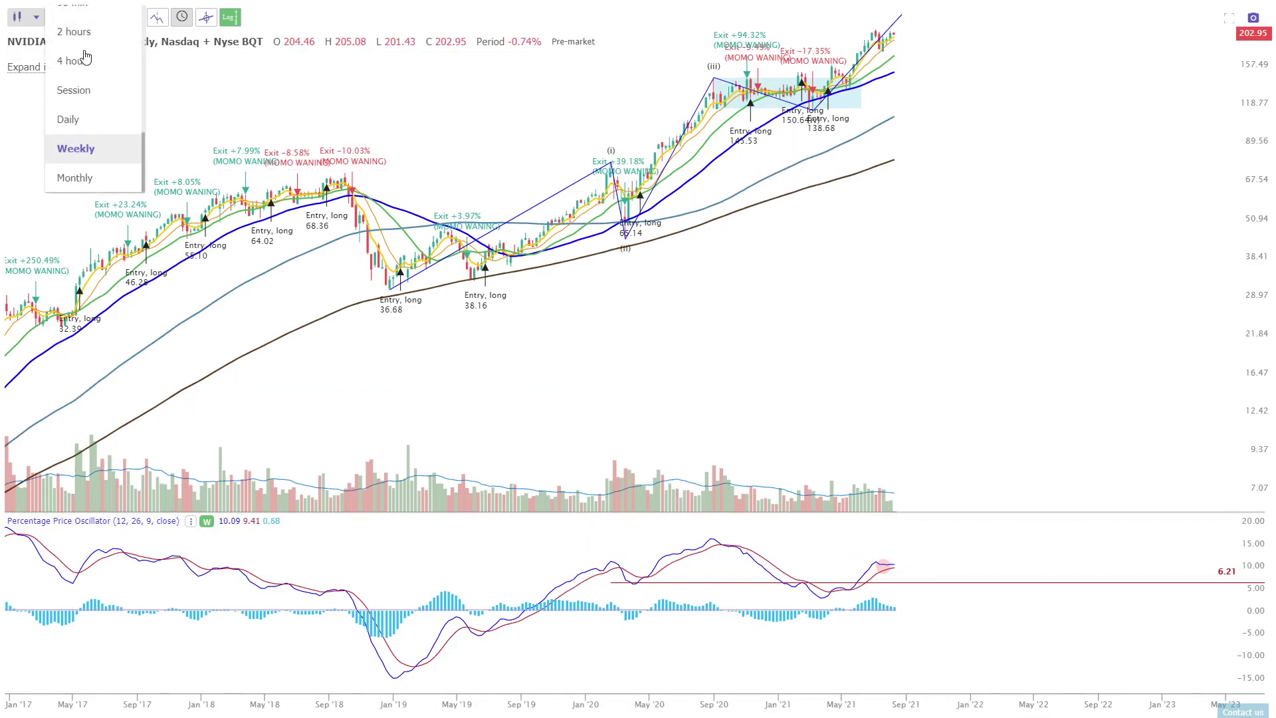
click(74, 90)
scroll(836, 133, down, 5)
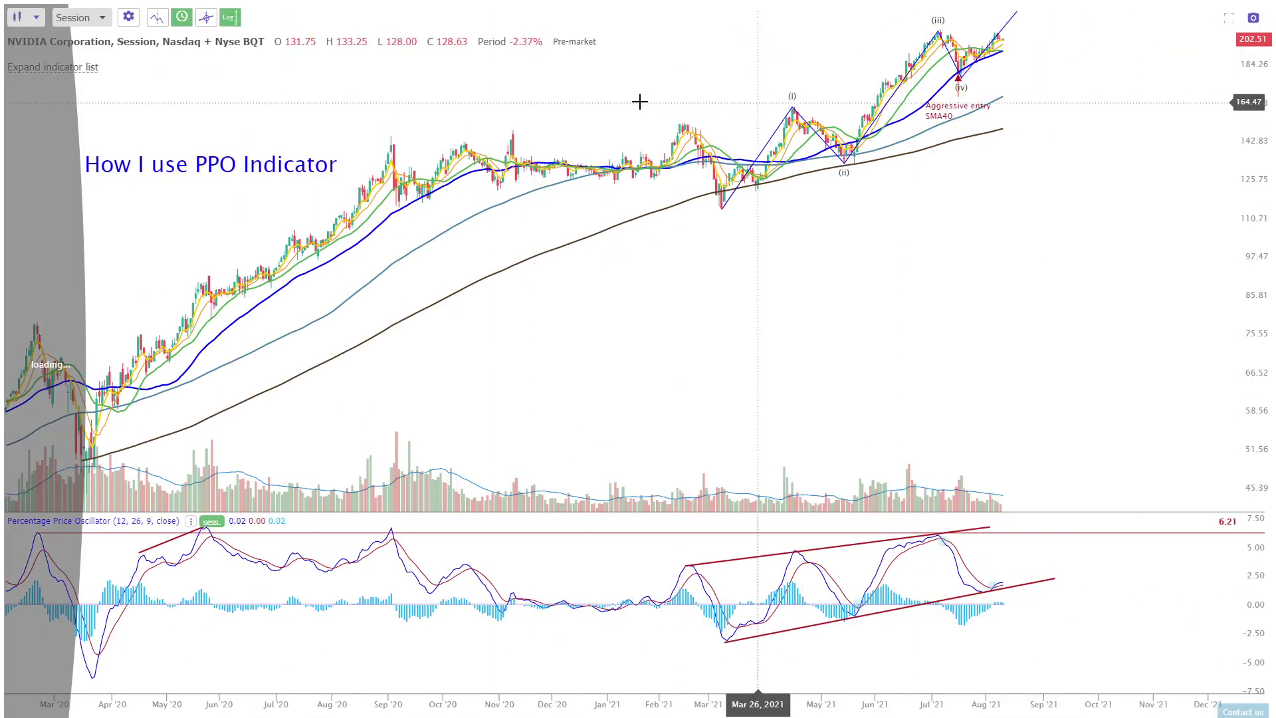
scroll(589, 211, up, 3)
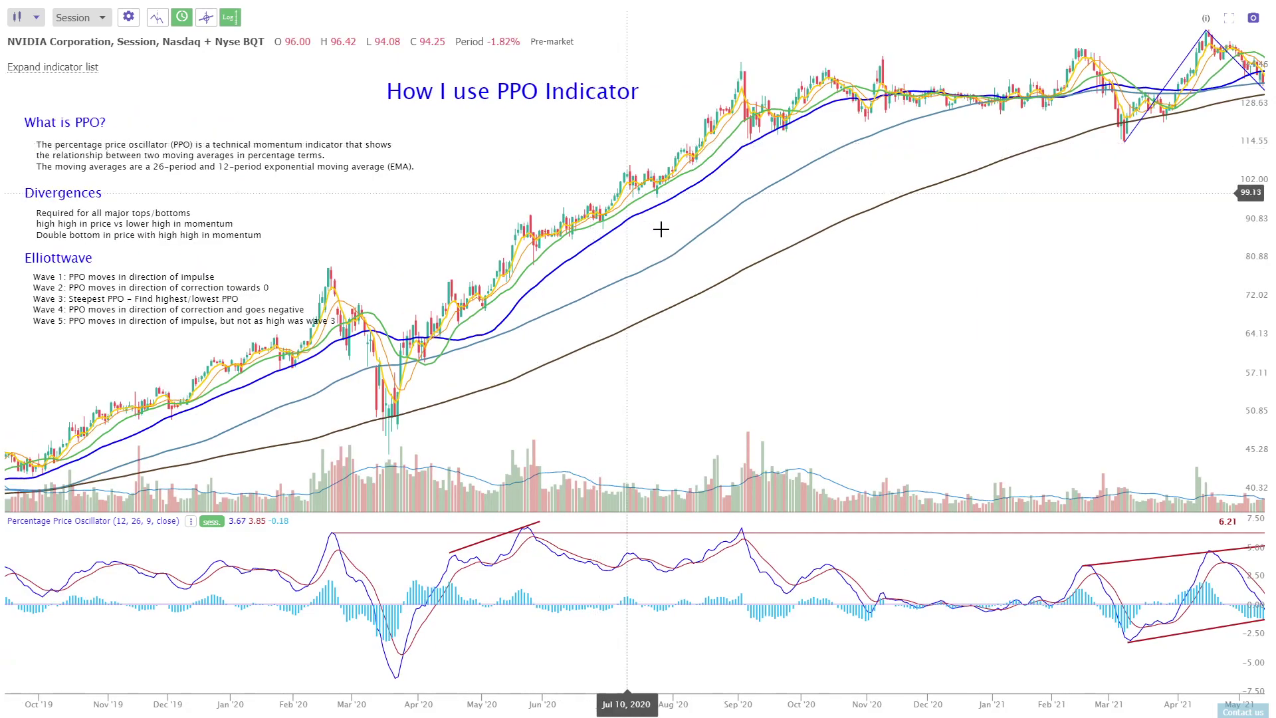